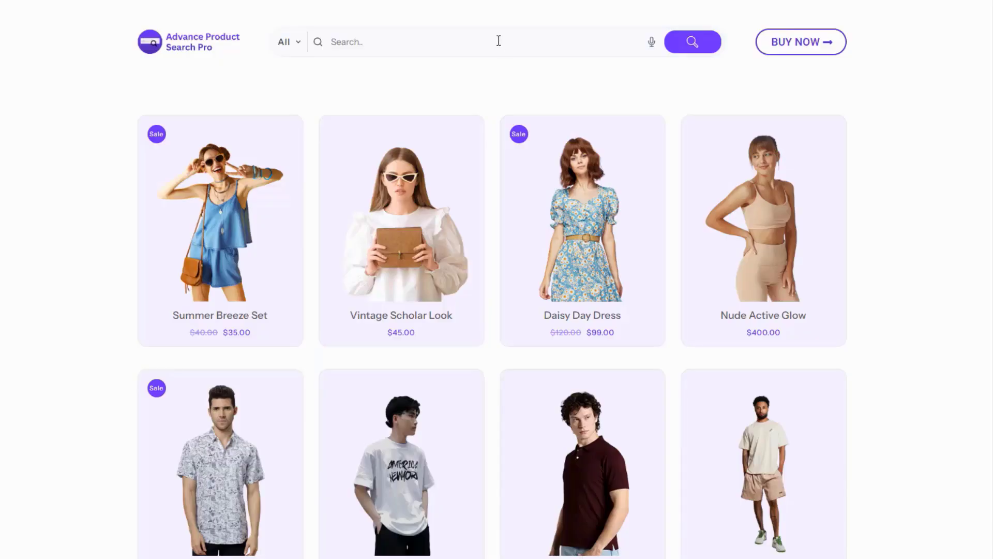
# Search the demo store for "print" and open the Tropical Print Shirt result.
pyautogui.click(499, 40)
pyautogui.write('print')
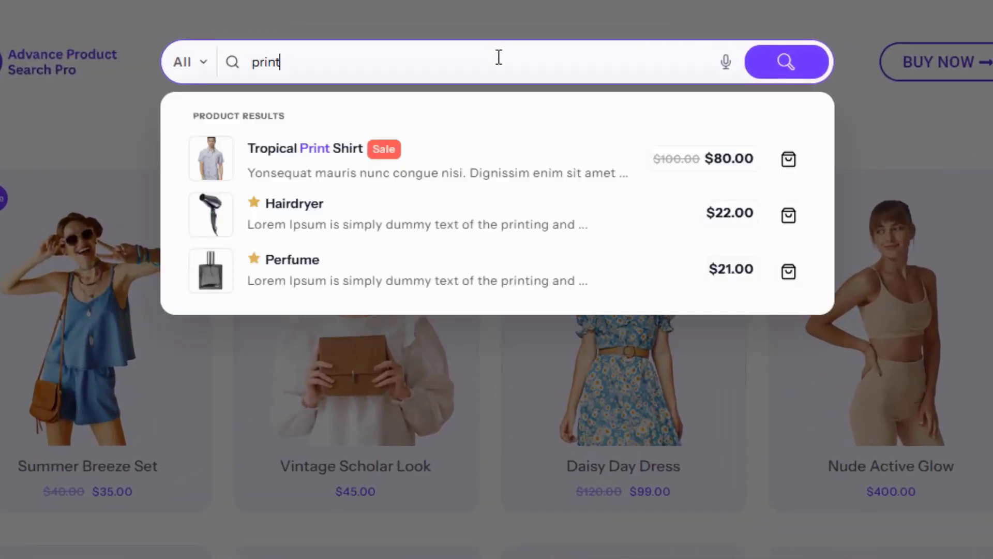
pyautogui.click(325, 181)
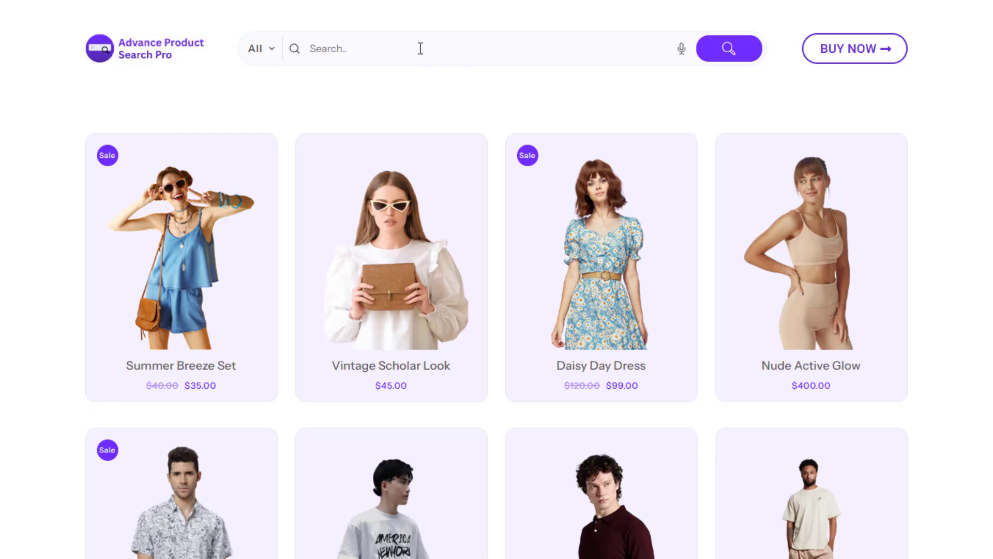
# Search the demo store for "dress" and the Woo shop for "hoody".
pyautogui.click(421, 48)
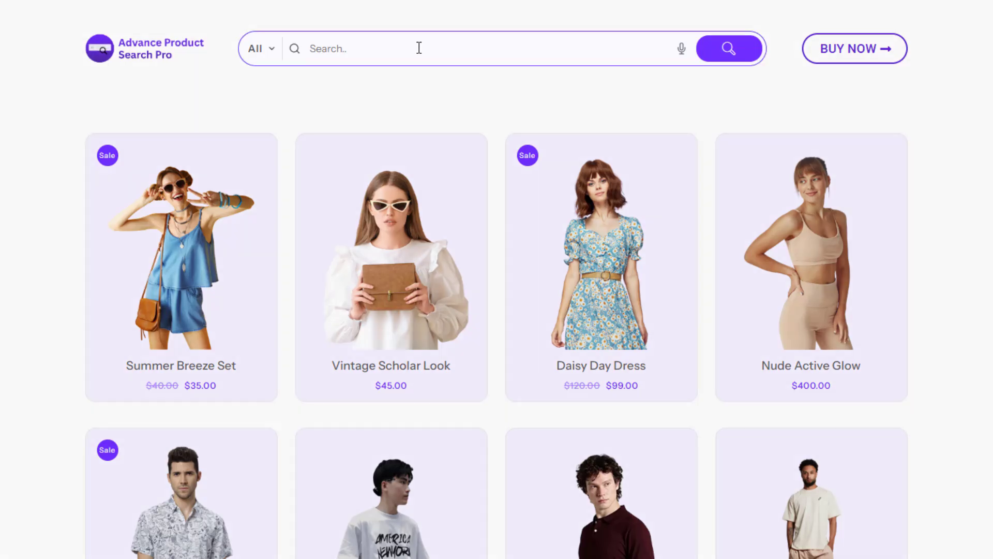
pyautogui.write('dress')
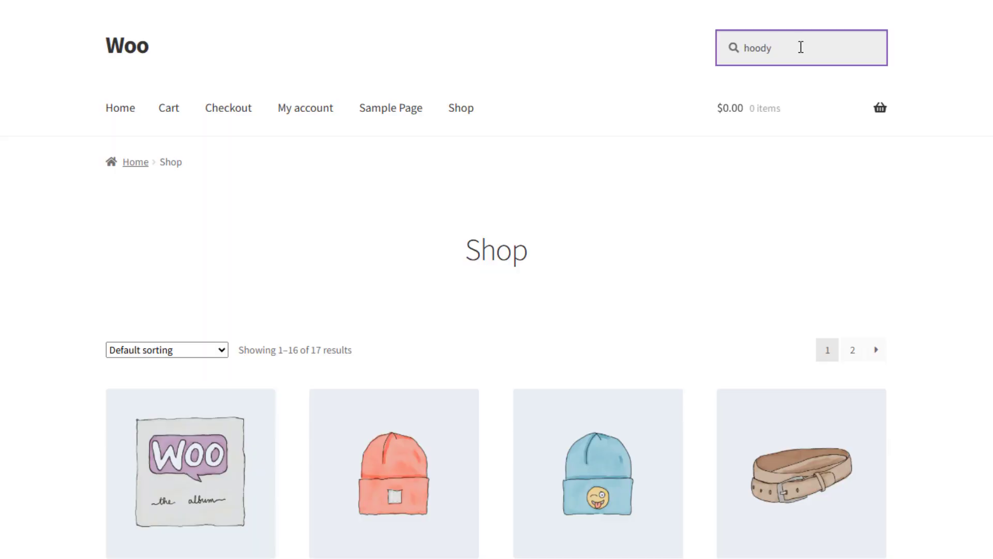
pyautogui.press('Return')
pyautogui.press('Return')
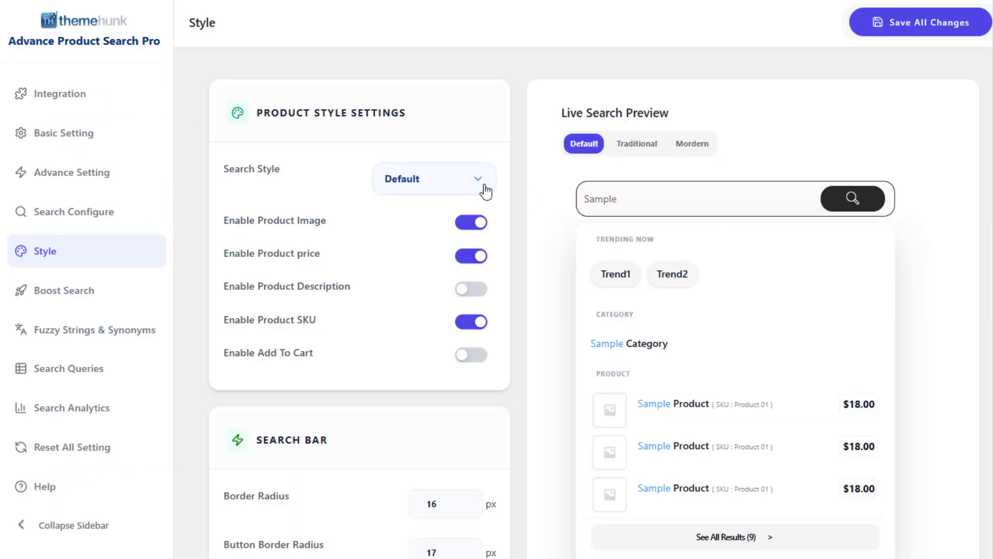
# Try other search styles in the product style settings, including Modern, and set the search style to Default.
pyautogui.click(485, 191)
pyautogui.click(448, 224)
pyautogui.click(437, 188)
pyautogui.click(413, 244)
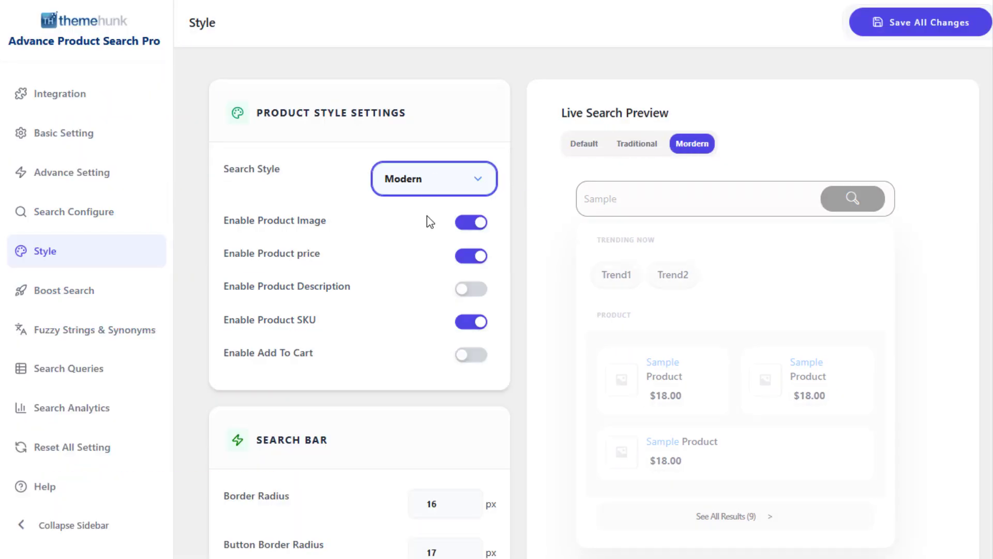
pyautogui.click(430, 181)
pyautogui.click(424, 210)
# Toggle the Enable Product Image and Enable Product Description options and return each to its original setting.
pyautogui.click(474, 226)
pyautogui.click(473, 226)
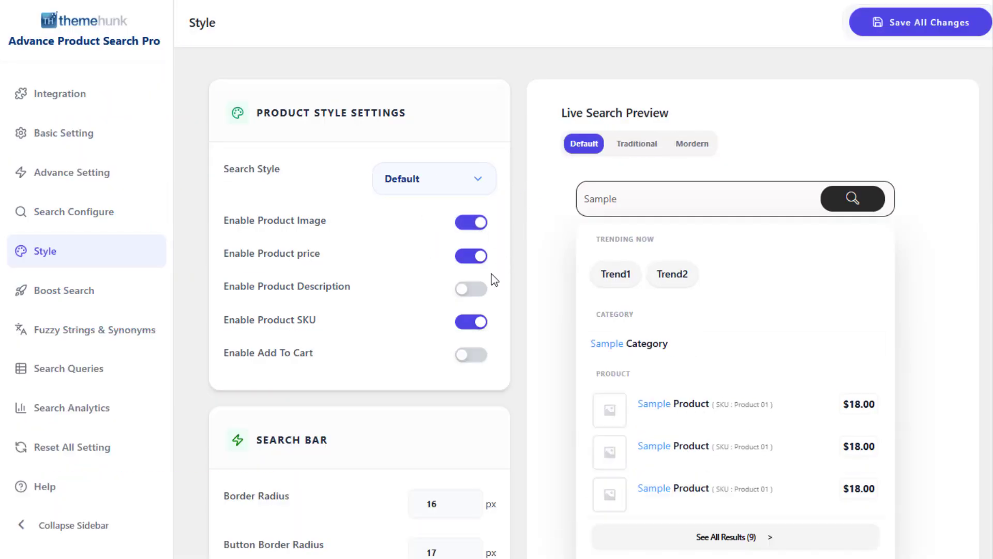
pyautogui.click(472, 290)
pyautogui.click(472, 290)
# Set the search bar's submit button background colour to red, rgba(225, 0, 0, 1).
pyautogui.scroll(-10, 512, 295)
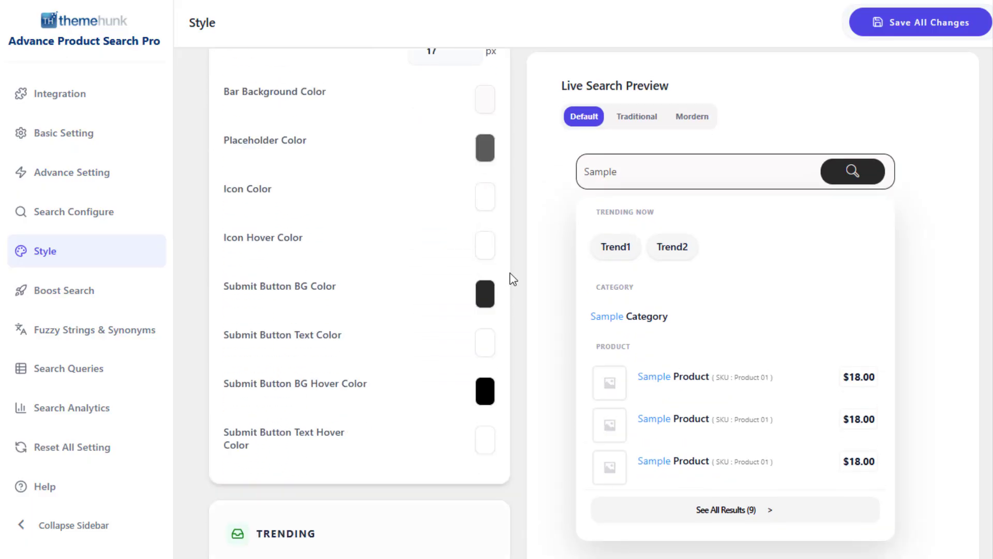
pyautogui.click(492, 223)
pyautogui.click(538, 262)
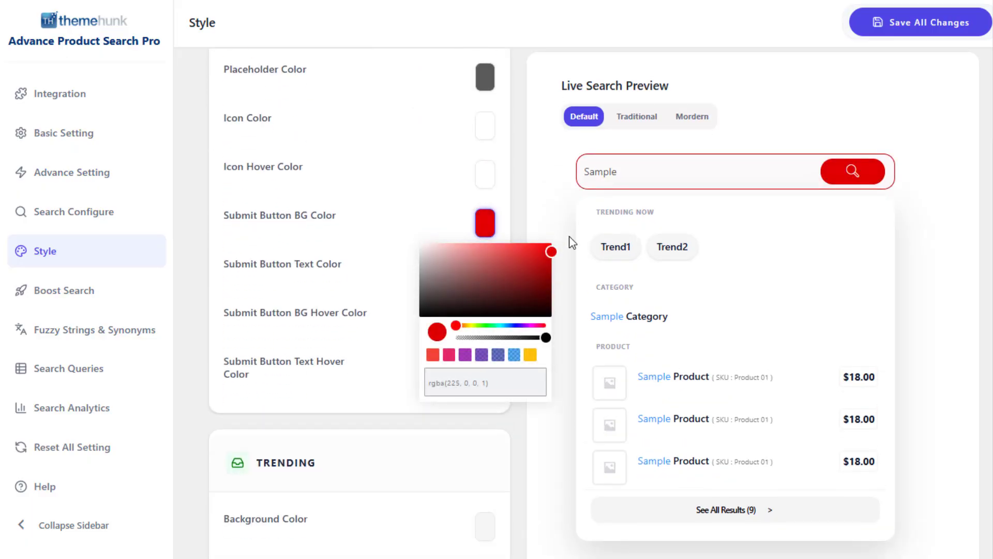
pyautogui.click(558, 254)
pyautogui.scroll(-5, 551, 281)
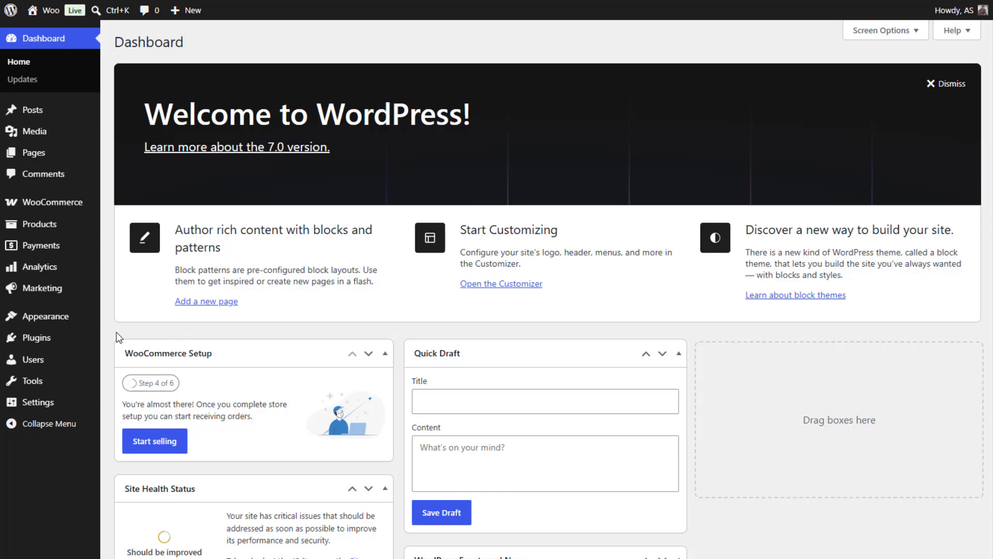
# Search the WordPress plugin directory for "advance product search" and install and activate ThemeHunk's Advance Product Search plugin.
pyautogui.moveTo(96, 339)
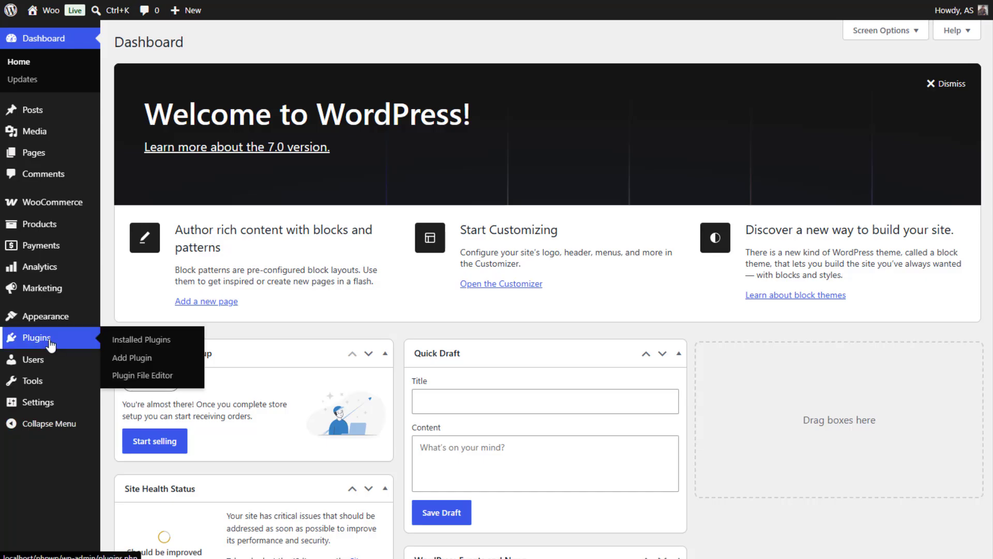
pyautogui.click(162, 358)
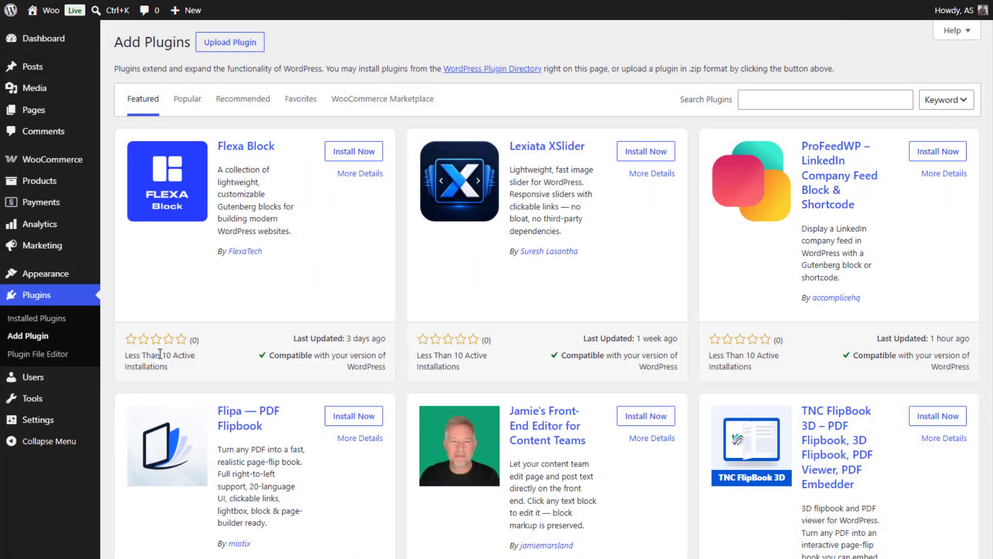
pyautogui.click(797, 99)
pyautogui.write('advance product search')
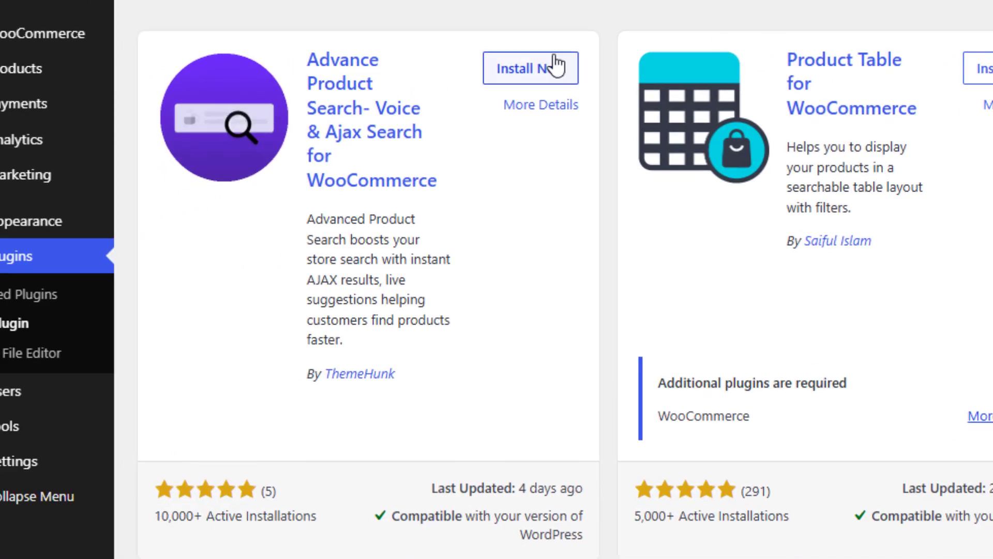
pyautogui.click(556, 64)
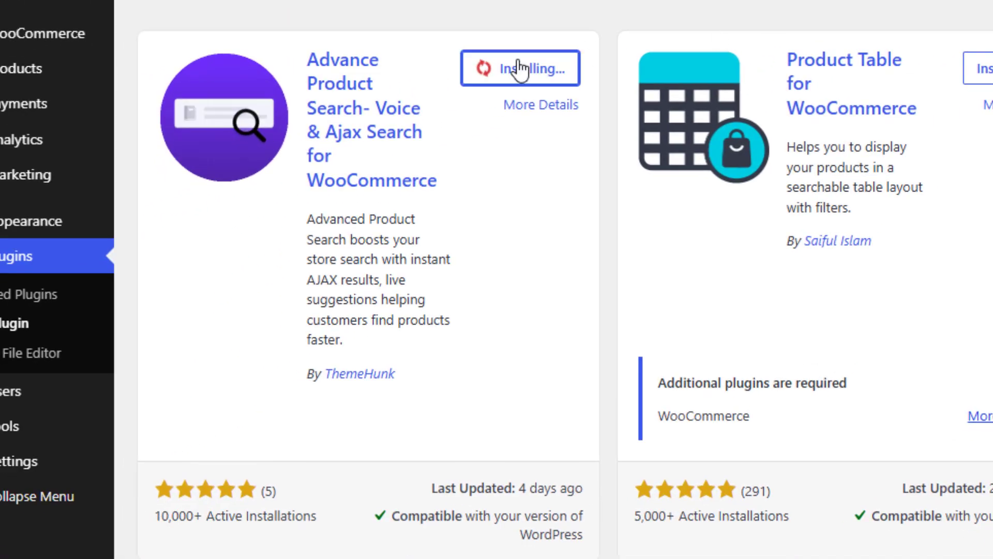
pyautogui.click(523, 66)
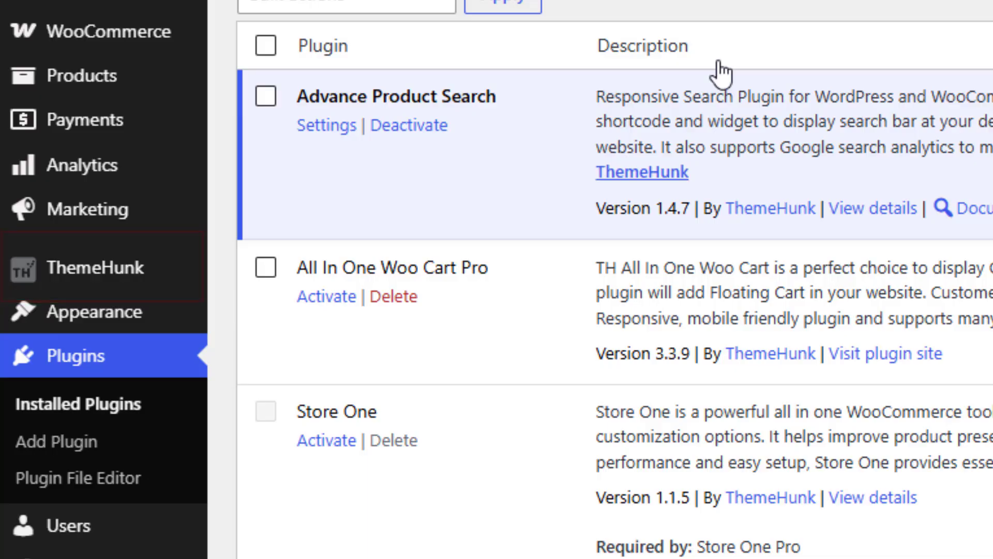
# Open ThemeHunk's Advance Search settings and copy the default search bar shortcode [th-aps] from the integration methods.
pyautogui.moveTo(89, 281)
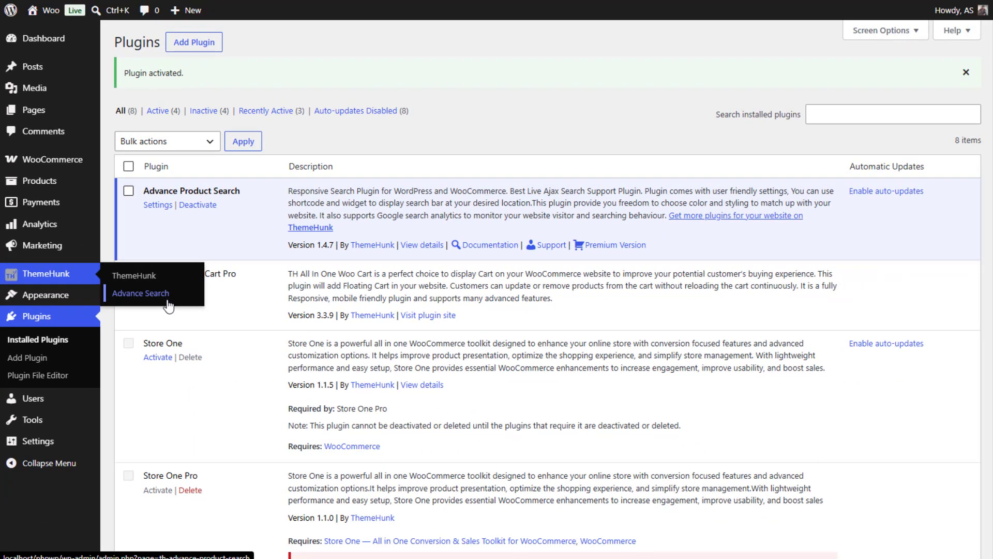
pyautogui.click(168, 303)
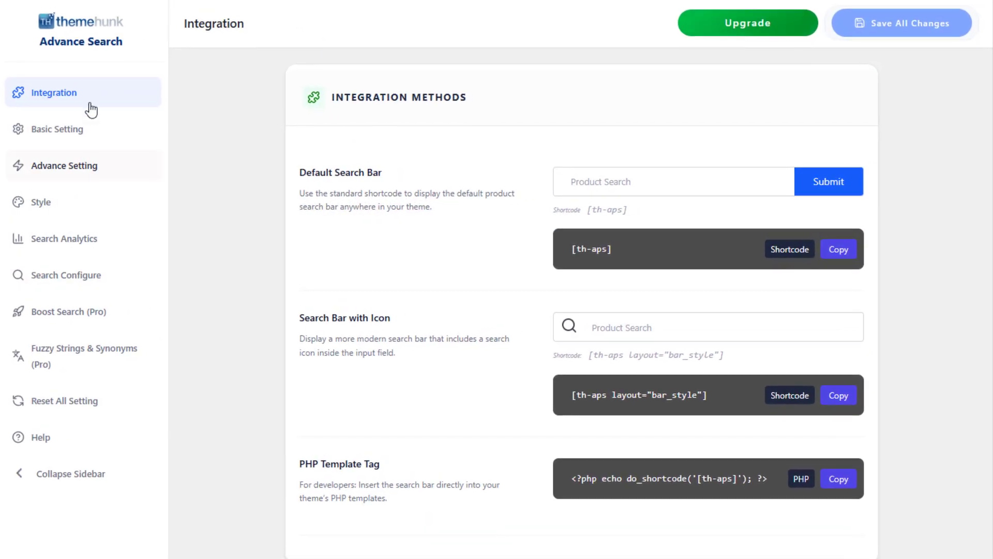
pyautogui.scroll(-1, 495, 314)
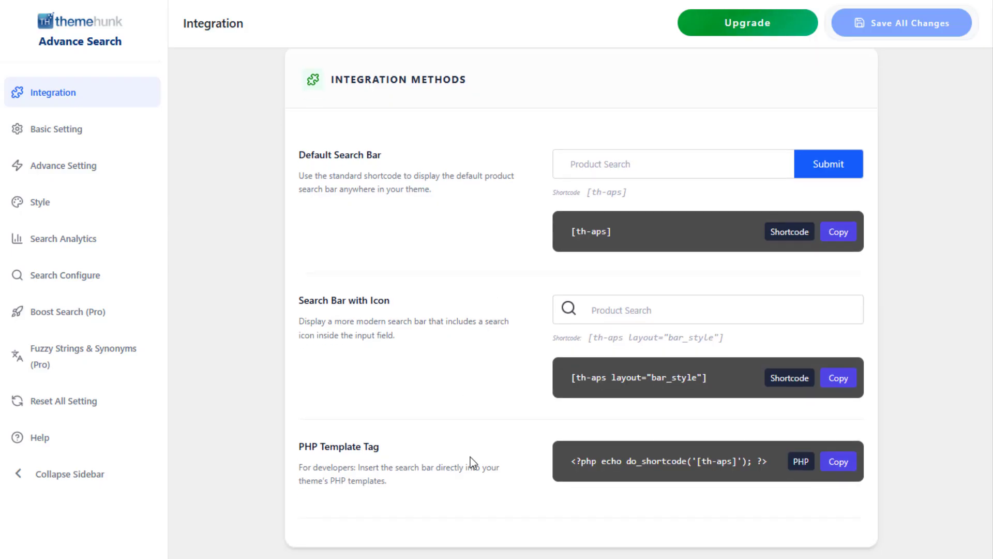
pyautogui.click(744, 167)
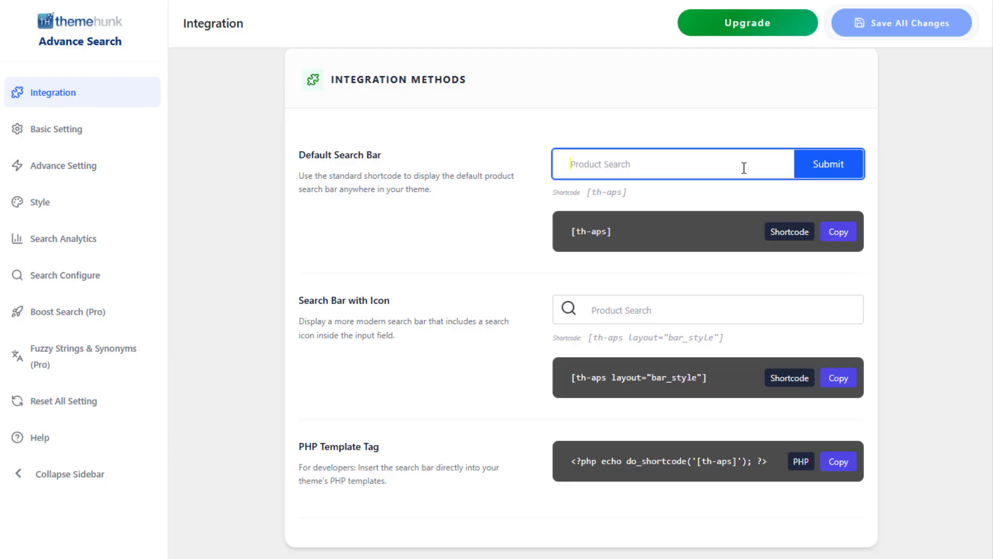
pyautogui.click(815, 209)
pyautogui.click(838, 238)
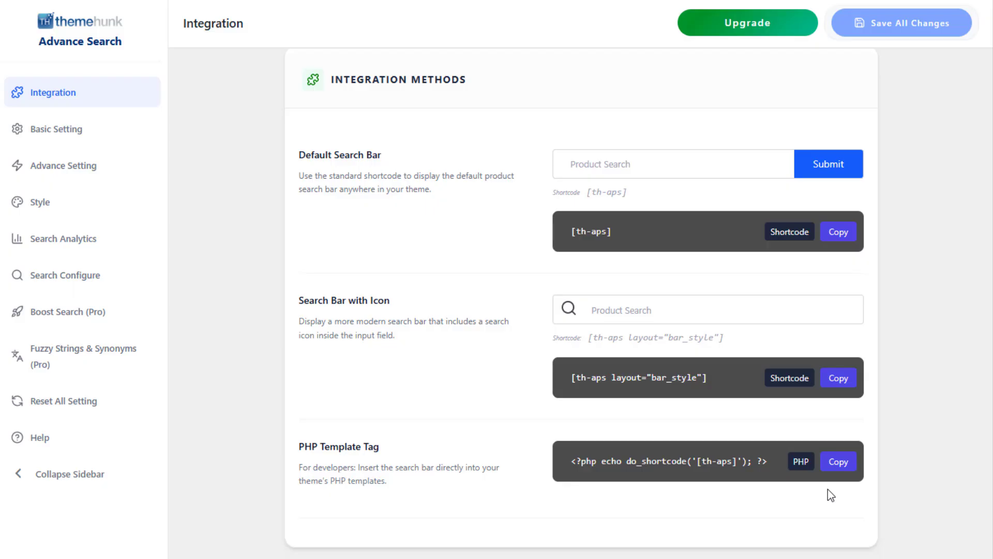
# Open the basic settings and toggle the Submit Button option off and back on.
pyautogui.click(113, 138)
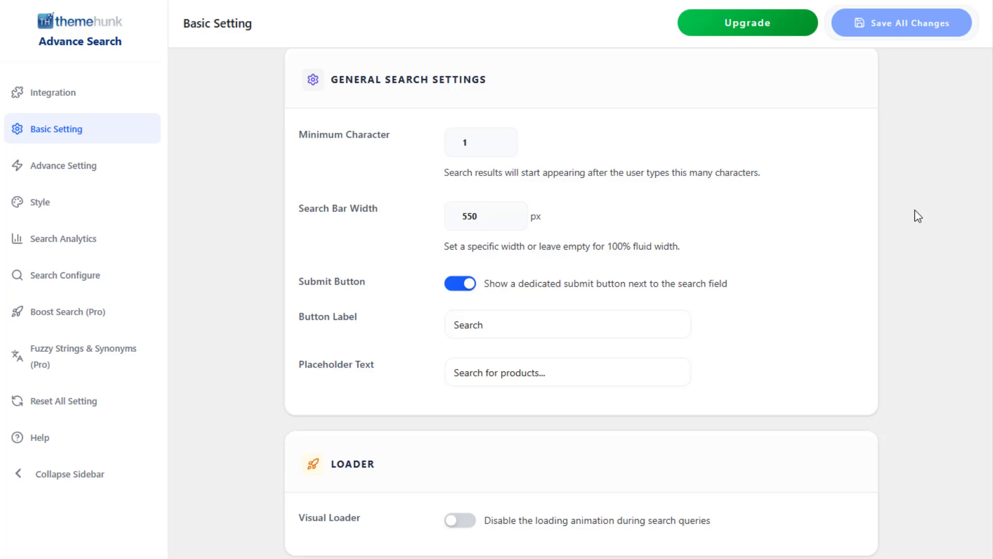
pyautogui.click(464, 285)
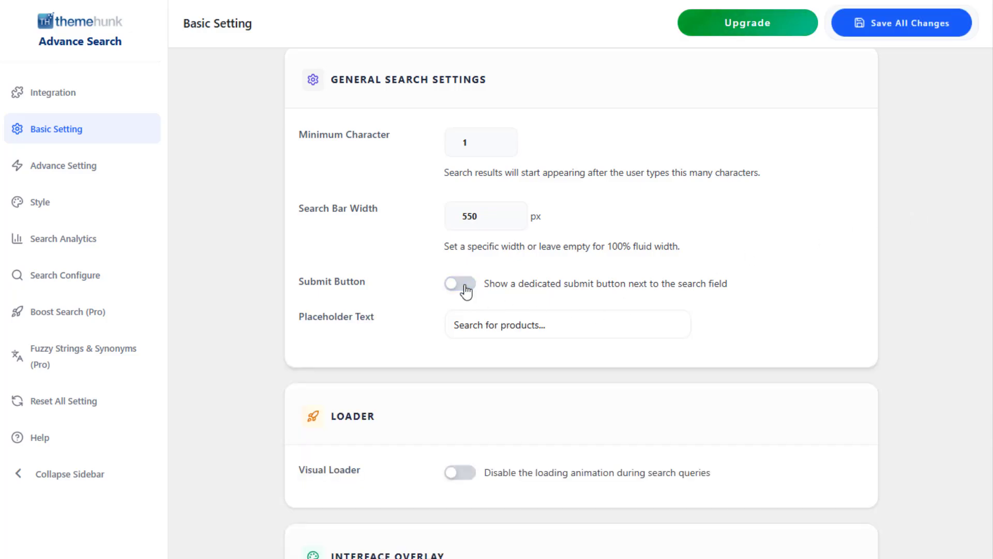
pyautogui.click(465, 285)
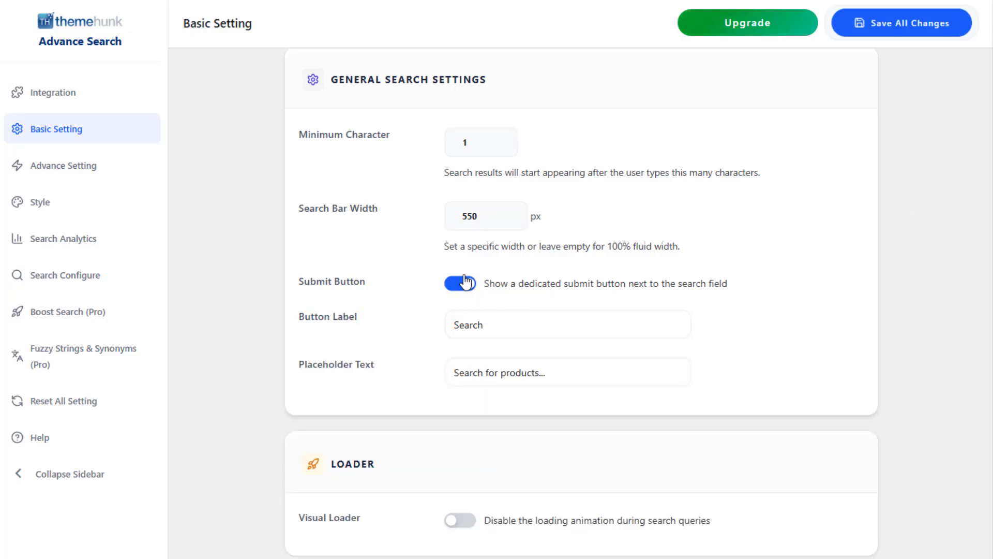
# Examine the Button Label and Placeholder Text fields in the general search settings.
pyautogui.moveTo(495, 322); pyautogui.dragTo(421, 327)
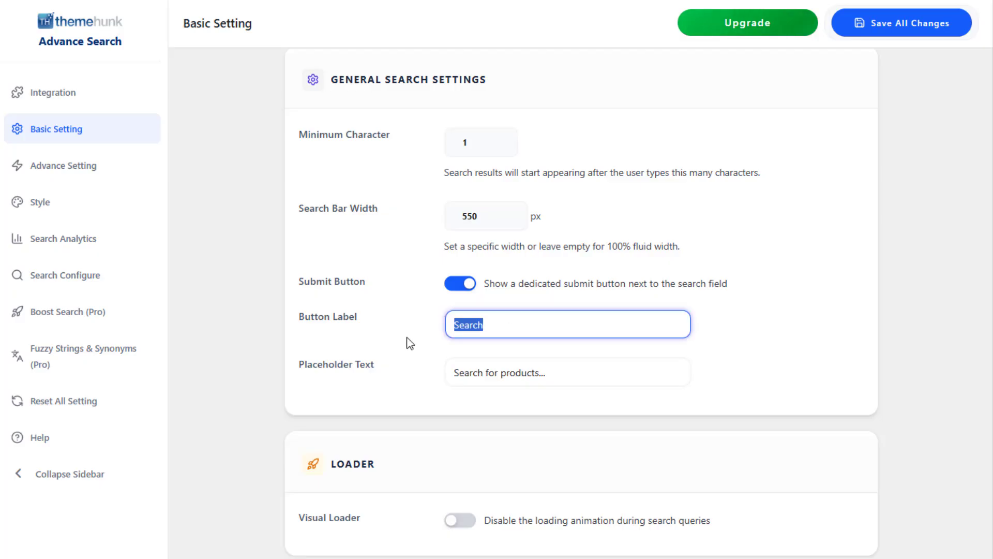
pyautogui.click(417, 344)
pyautogui.moveTo(606, 373); pyautogui.dragTo(418, 377)
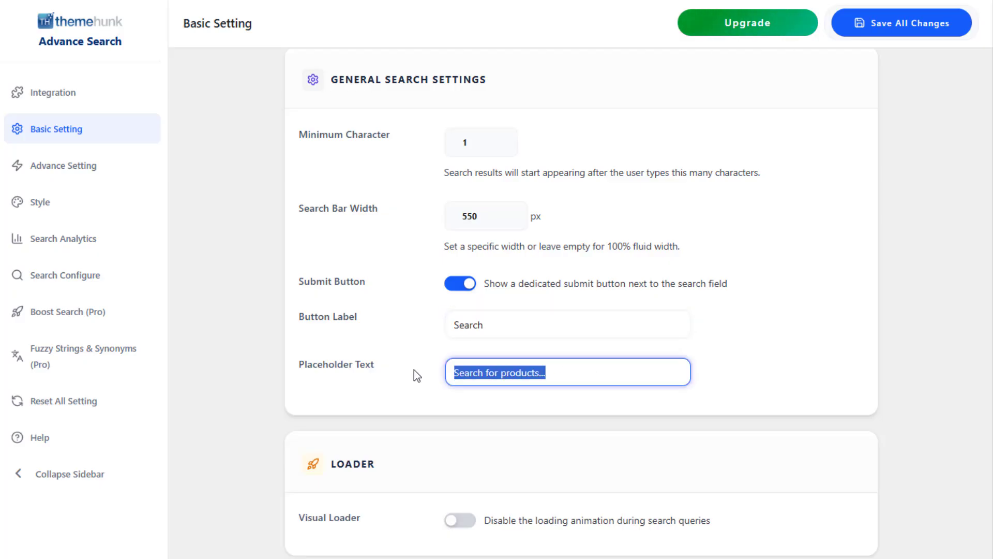
pyautogui.click(413, 369)
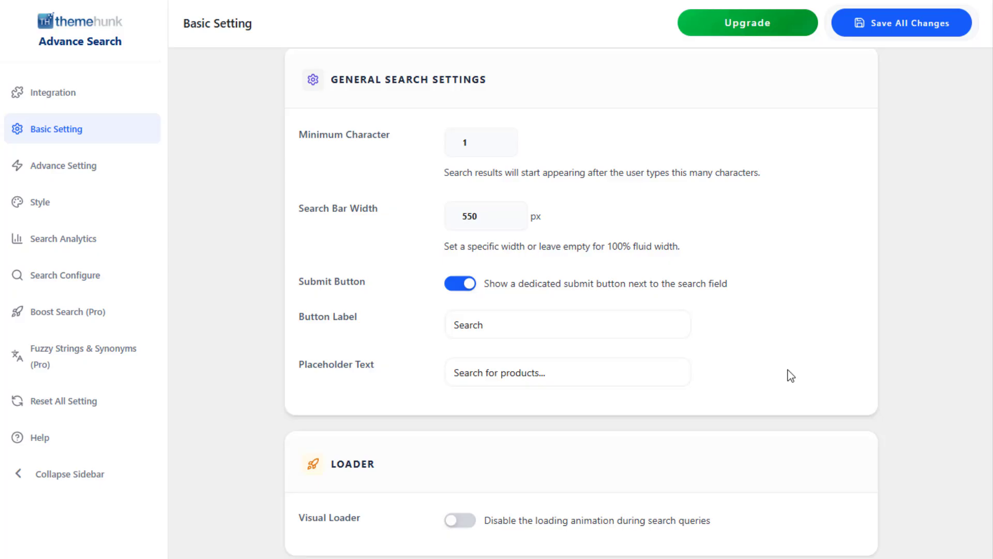
# Toggle the Visual Loader option on and back off, and check the Focus Overlay option.
pyautogui.scroll(-3, 791, 376)
pyautogui.click(460, 370)
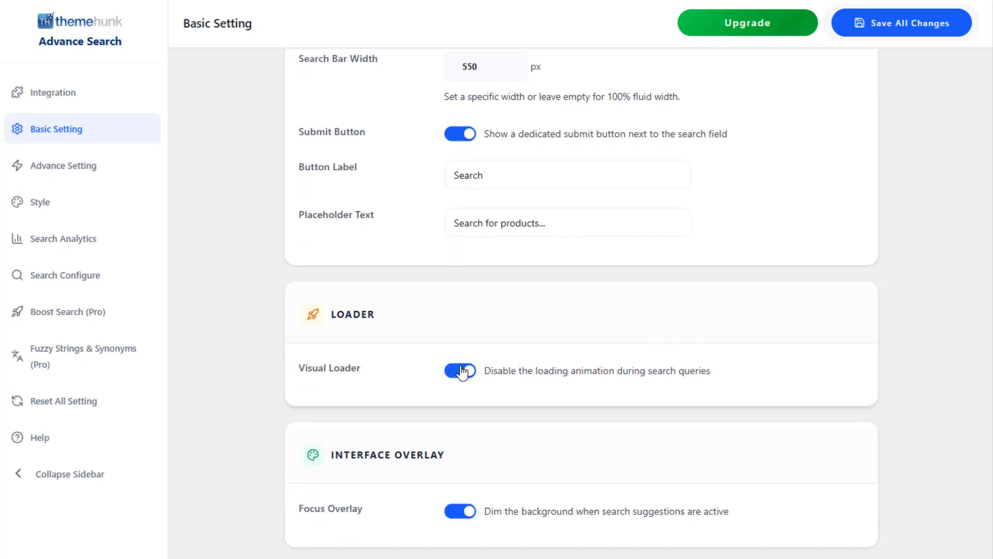
pyautogui.click(462, 372)
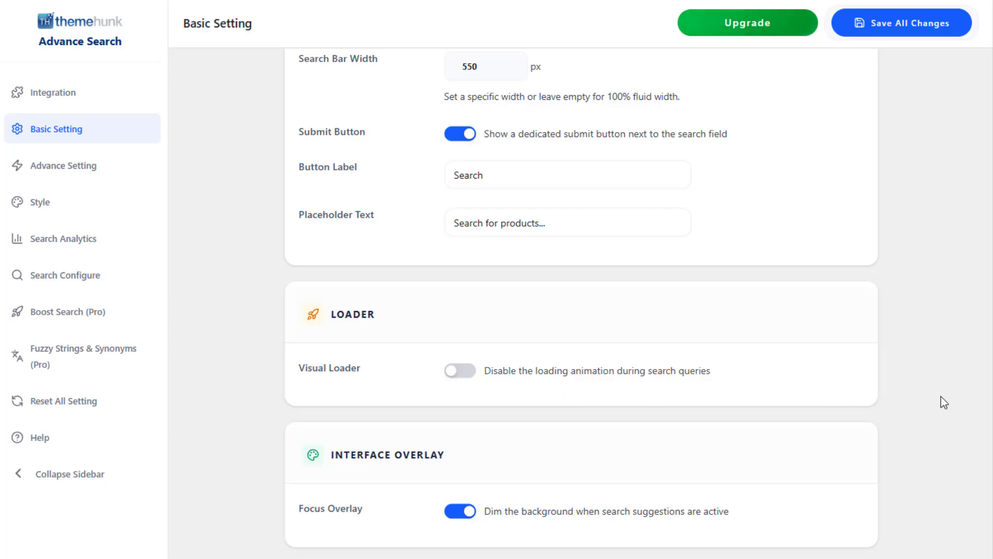
pyautogui.click(451, 512)
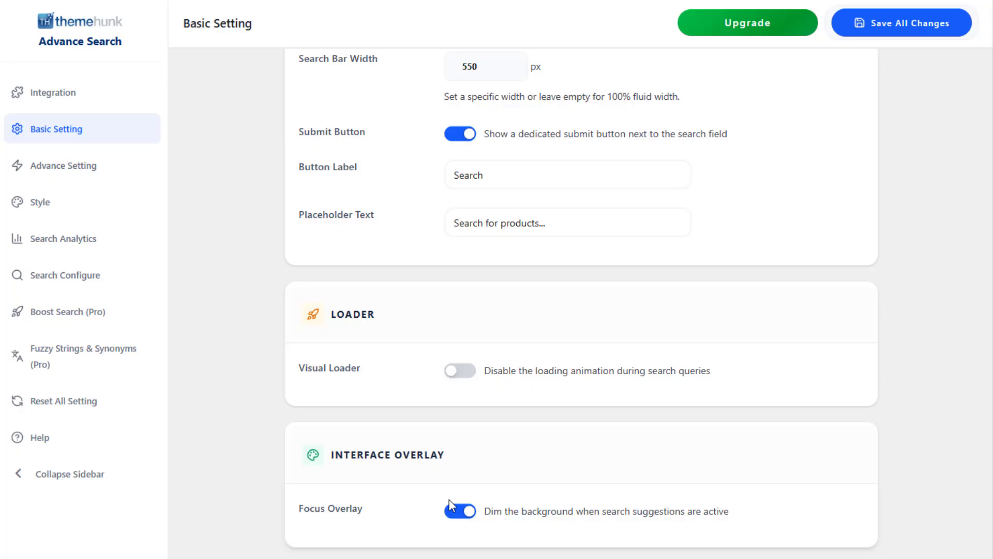
# Open the advance settings, try the Post and Page search types, and set the search type back to Product.
pyautogui.click(82, 164)
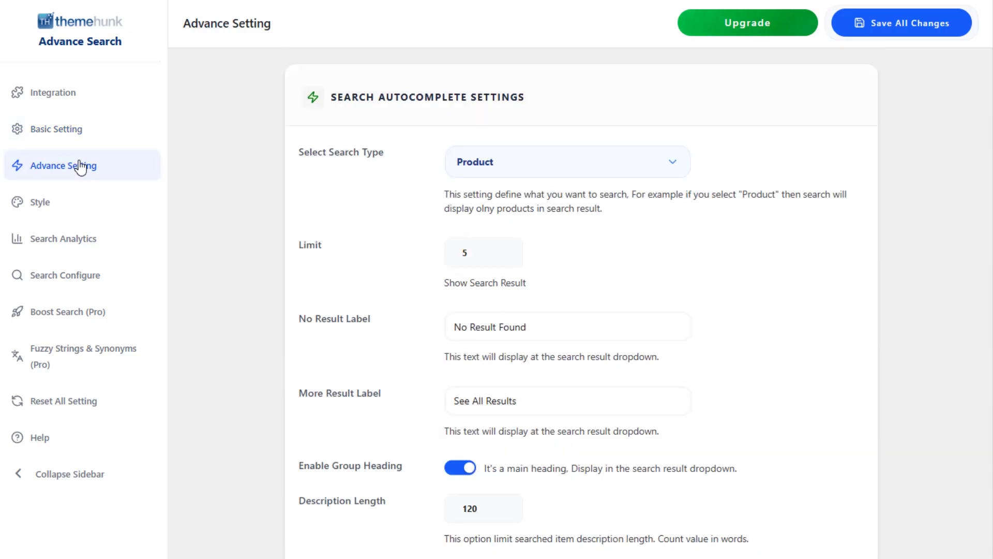
pyautogui.click(525, 166)
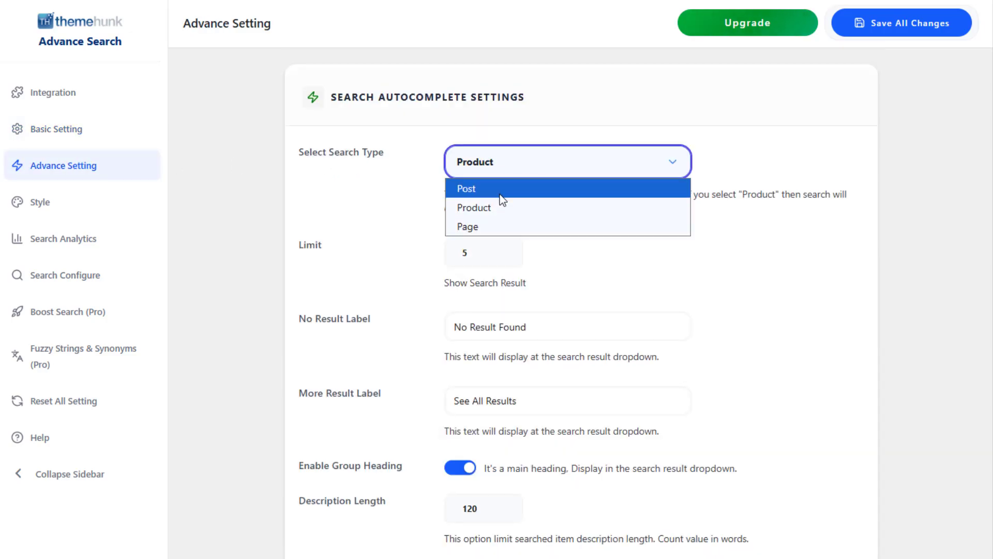
pyautogui.click(501, 189)
pyautogui.click(499, 171)
pyautogui.click(508, 226)
pyautogui.click(501, 164)
pyautogui.click(505, 207)
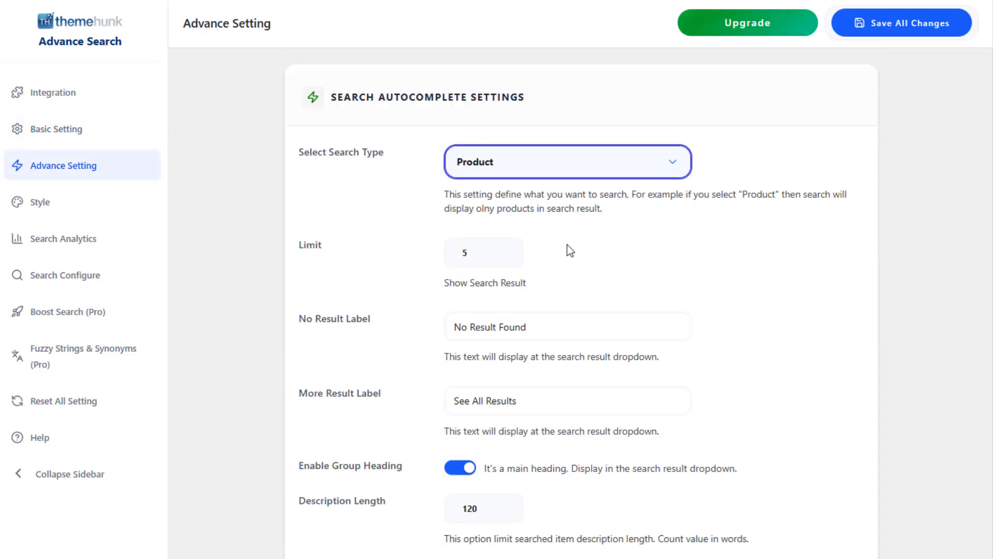
# Set the search result limit to 4 and review the No Result Label and More Result Label texts.
pyautogui.click(500, 256)
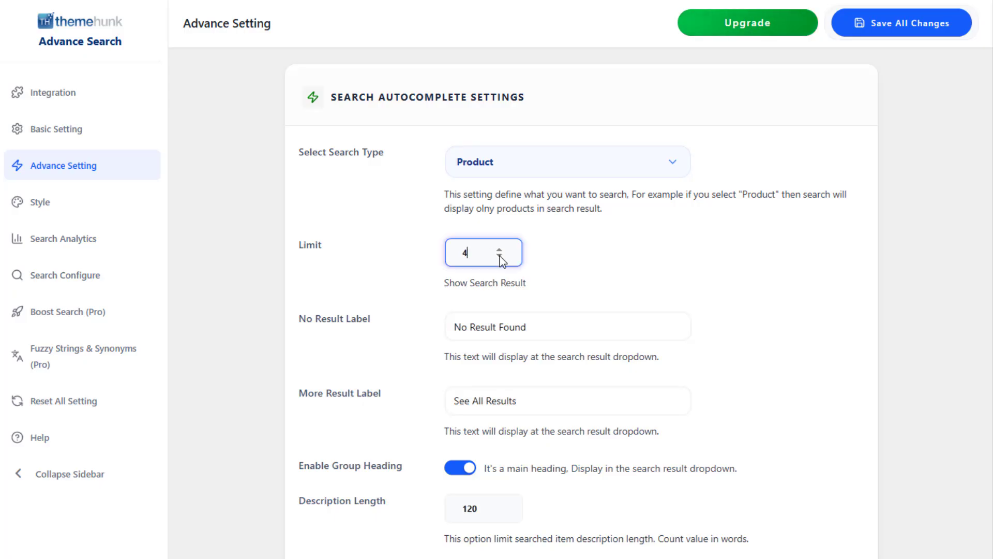
pyautogui.scroll(-4, 547, 243)
pyautogui.moveTo(542, 124); pyautogui.dragTo(426, 122)
pyautogui.moveTo(521, 197); pyautogui.dragTo(450, 202)
pyautogui.click(426, 216)
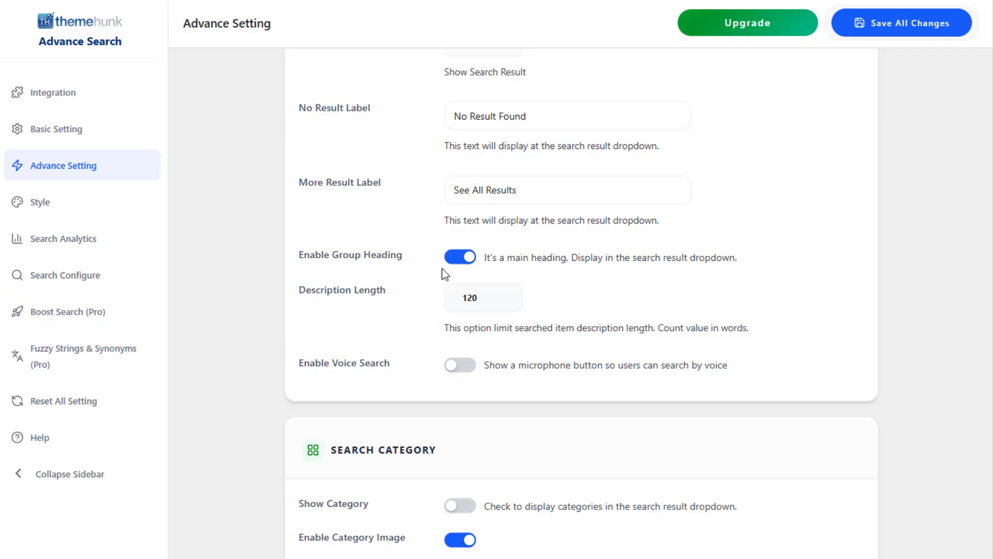
# Toggle the Enable Group Heading option off and back on.
pyautogui.click(460, 257)
pyautogui.click(460, 257)
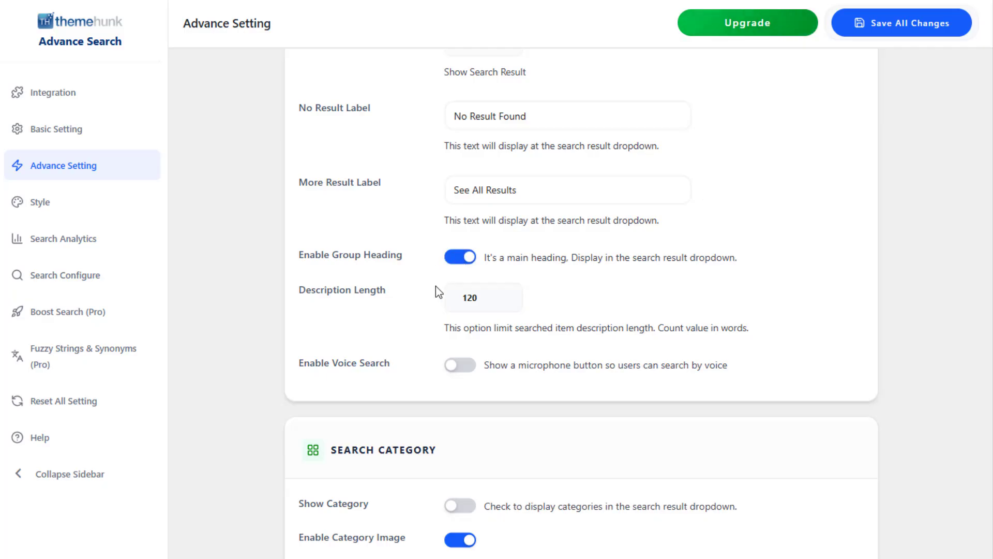
# Set the search result description length to 80 words and enable voice search.
pyautogui.moveTo(489, 296); pyautogui.dragTo(455, 302)
pyautogui.write('80')
pyautogui.click(450, 371)
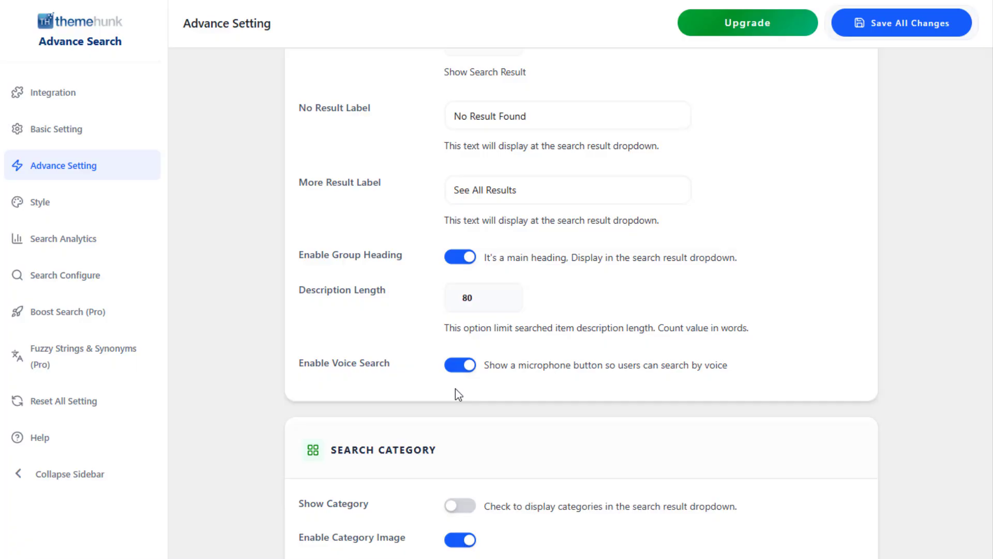
# Enable Show Category for the search results and disable the category image.
pyautogui.scroll(-4, 456, 393)
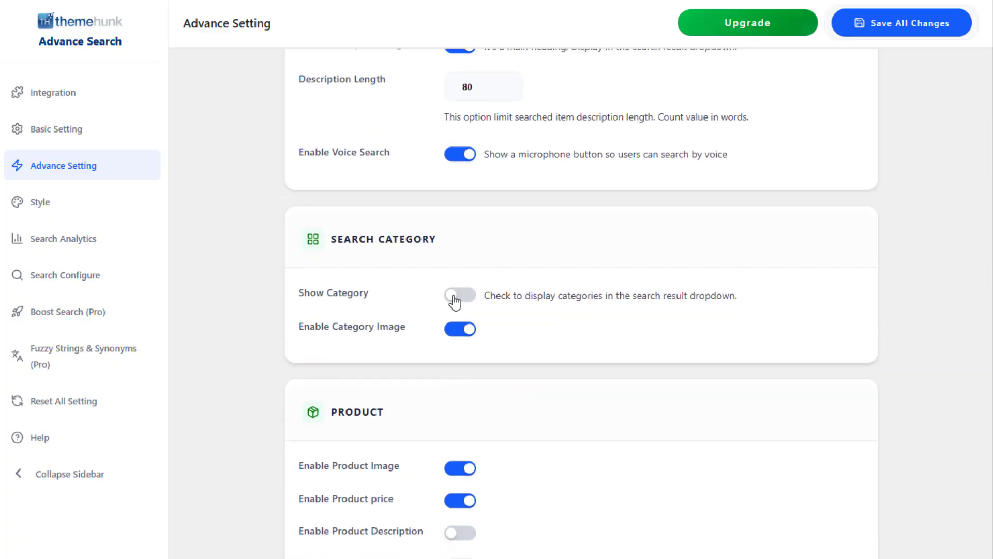
pyautogui.click(455, 302)
pyautogui.click(471, 333)
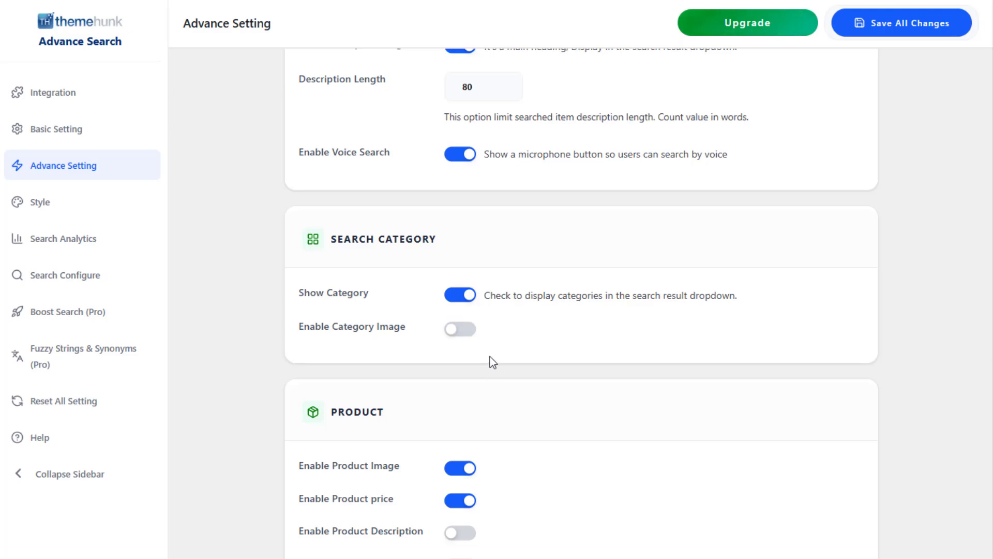
# Toggle the product price off and on, toggle the product description on and off, and check the Exclude Product field.
pyautogui.scroll(-2, 491, 362)
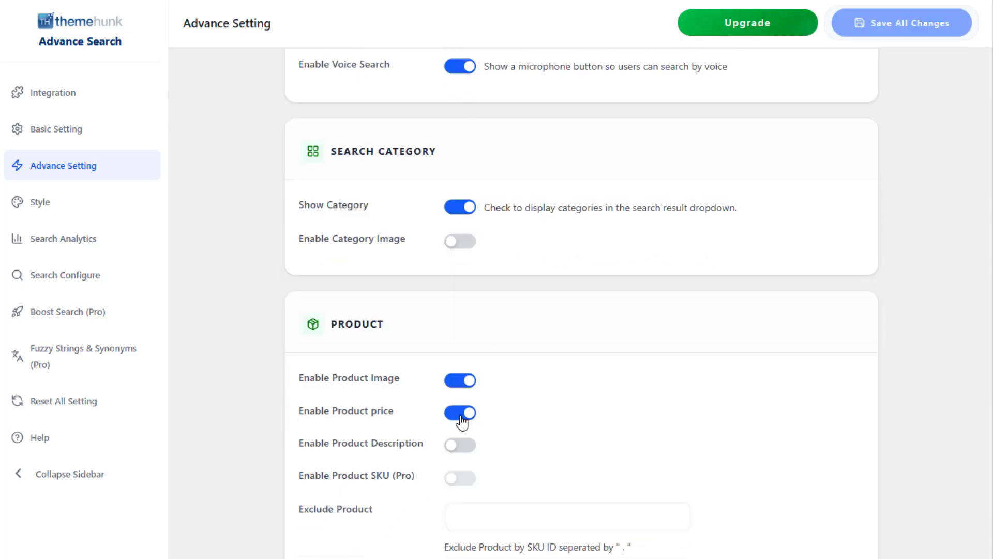
pyautogui.click(461, 414)
pyautogui.click(460, 415)
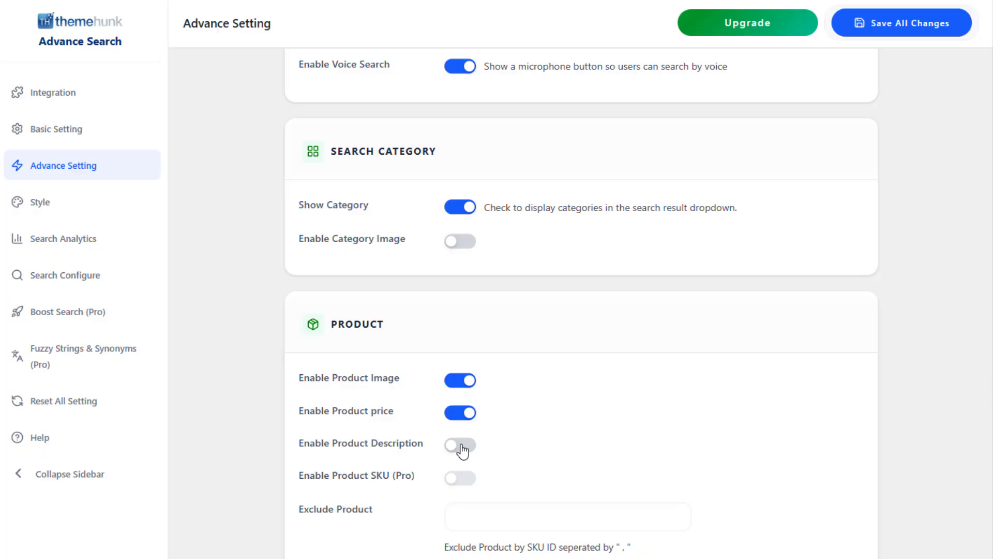
pyautogui.click(462, 446)
pyautogui.click(462, 446)
pyautogui.click(497, 513)
pyautogui.click(600, 481)
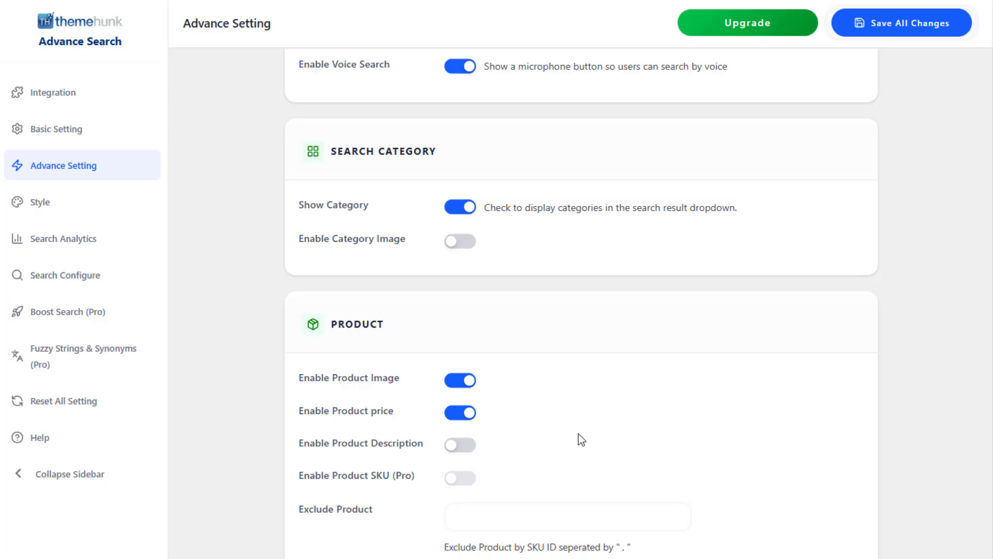
# Toggle the Stock Availability visual for products off and back on.
pyautogui.scroll(-7, 674, 417)
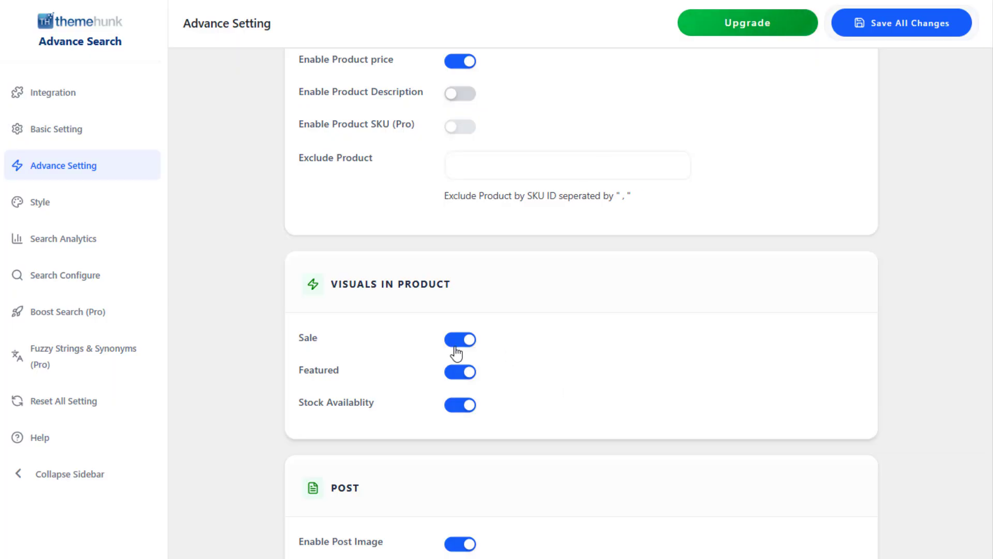
pyautogui.click(459, 406)
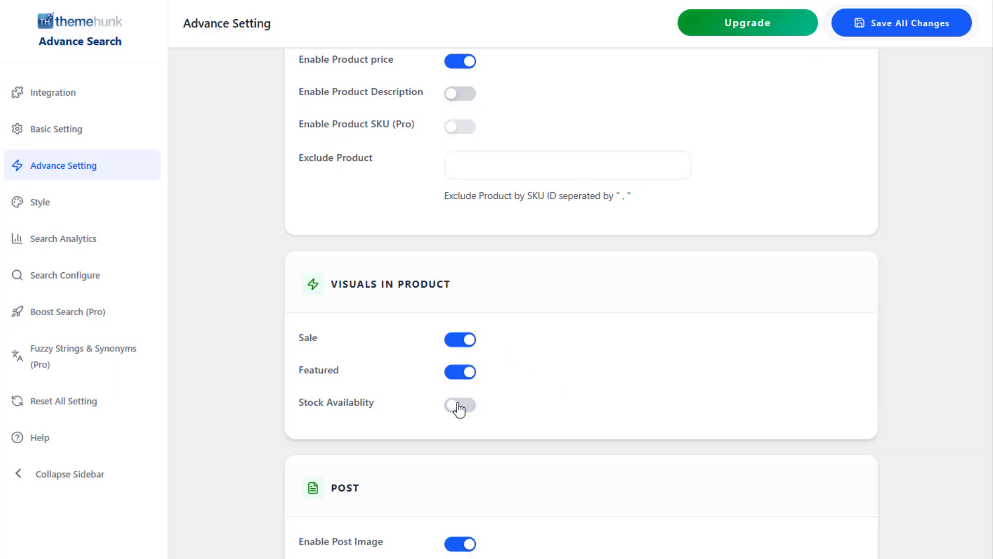
pyautogui.click(459, 406)
# Toggle the post description on and back off, and the post image off and back on.
pyautogui.scroll(-4, 553, 389)
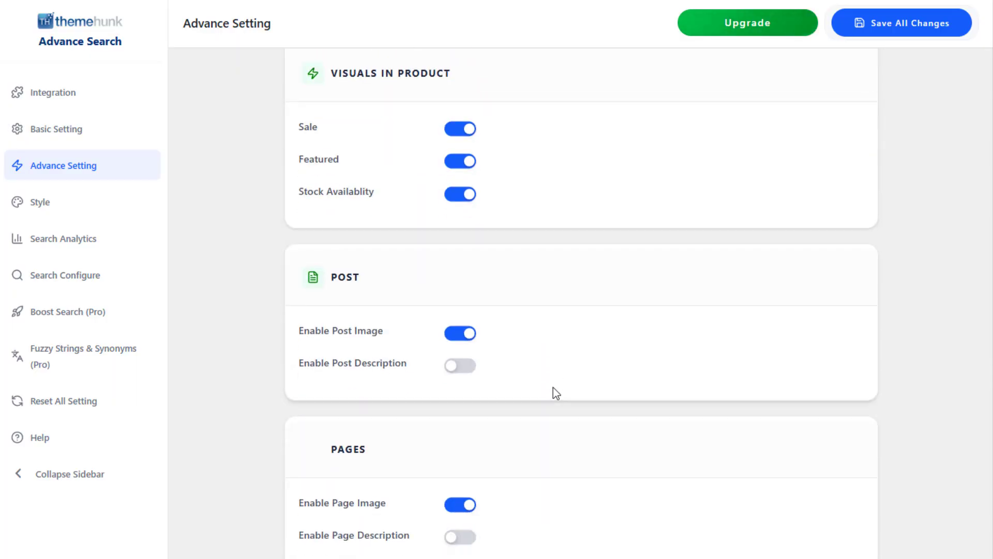
pyautogui.click(469, 369)
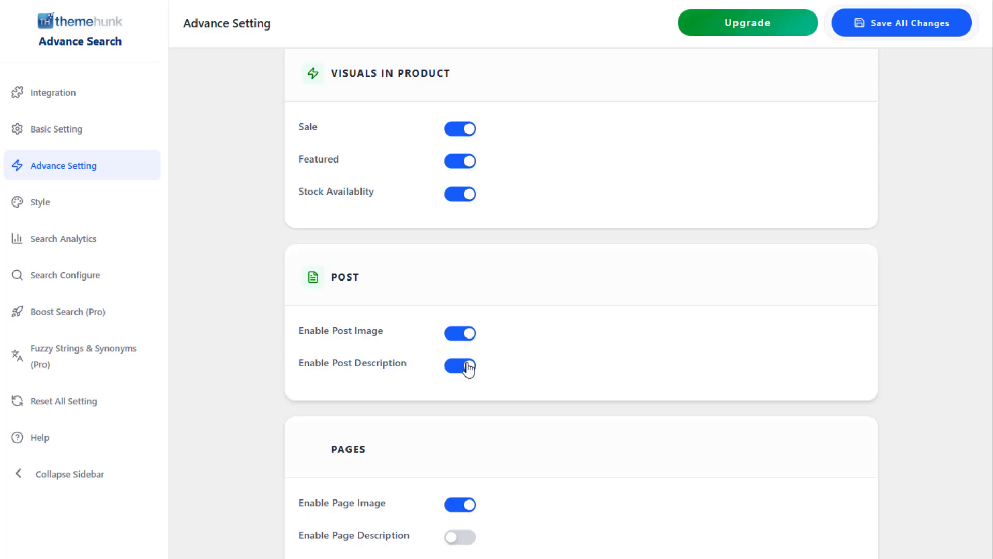
pyautogui.click(467, 367)
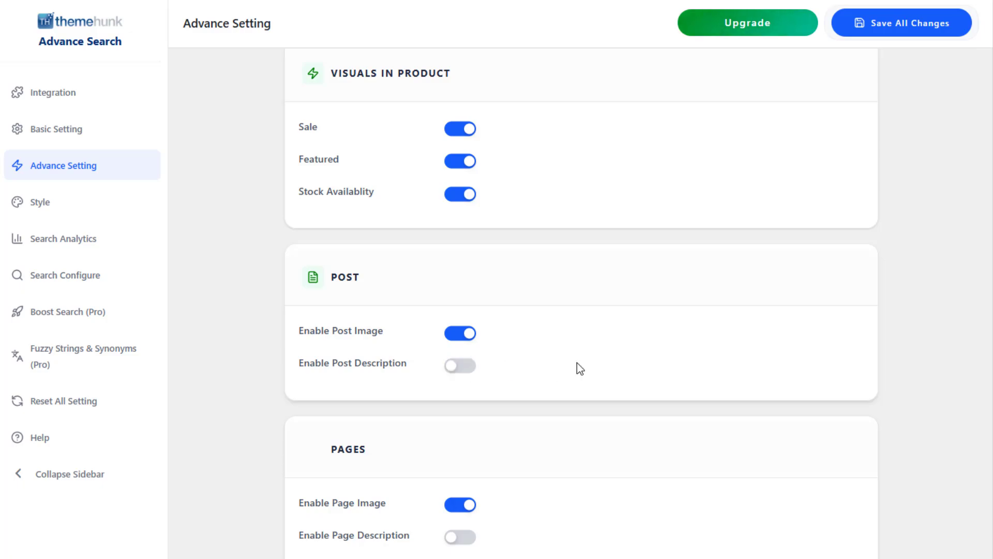
pyautogui.click(454, 342)
pyautogui.click(455, 342)
# Toggle the page description on and back off, and the page image off and back on.
pyautogui.scroll(-1, 518, 404)
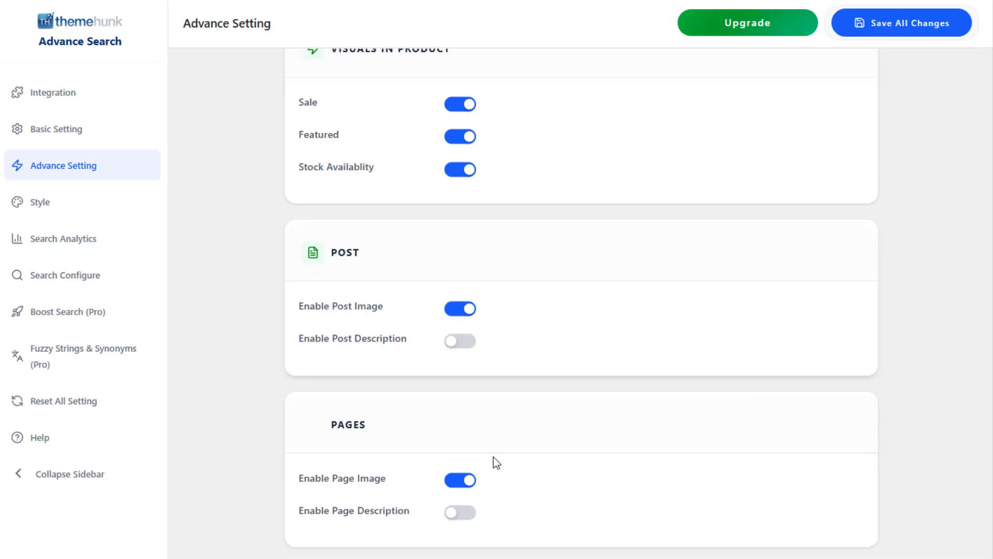
pyautogui.click(461, 518)
pyautogui.click(460, 517)
pyautogui.click(464, 486)
pyautogui.click(464, 486)
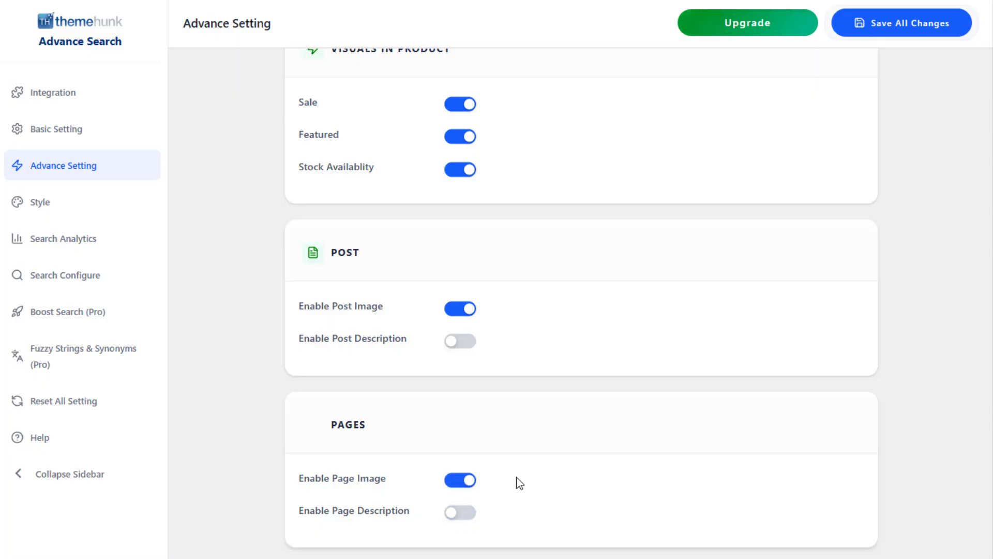
# In the style settings, set the search bar's background color to light gray and its border color to medium gray.
pyautogui.click(40, 205)
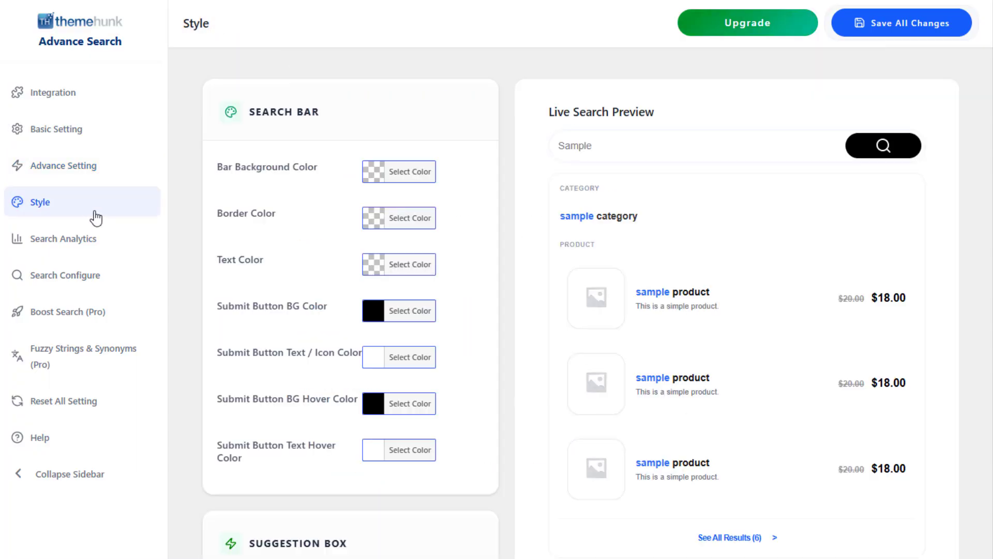
pyautogui.click(398, 177)
pyautogui.moveTo(399, 300); pyautogui.dragTo(357, 230)
pyautogui.click(391, 226)
pyautogui.moveTo(409, 380); pyautogui.dragTo(453, 317)
pyautogui.click(340, 286)
# Set the search bar's submit button background color to a darker green based on the green preset.
pyautogui.scroll(-1, 340, 286)
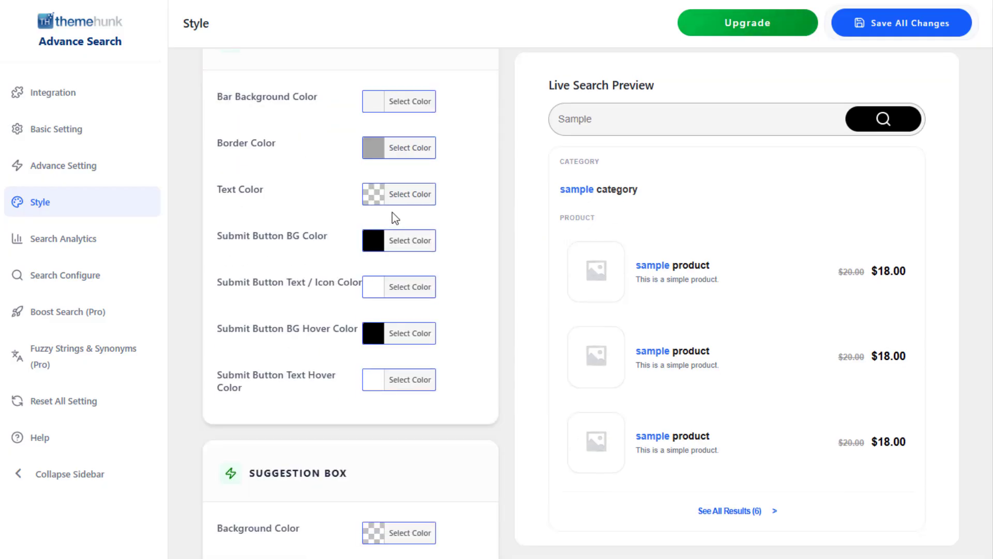
pyautogui.click(396, 240)
pyautogui.click(458, 432)
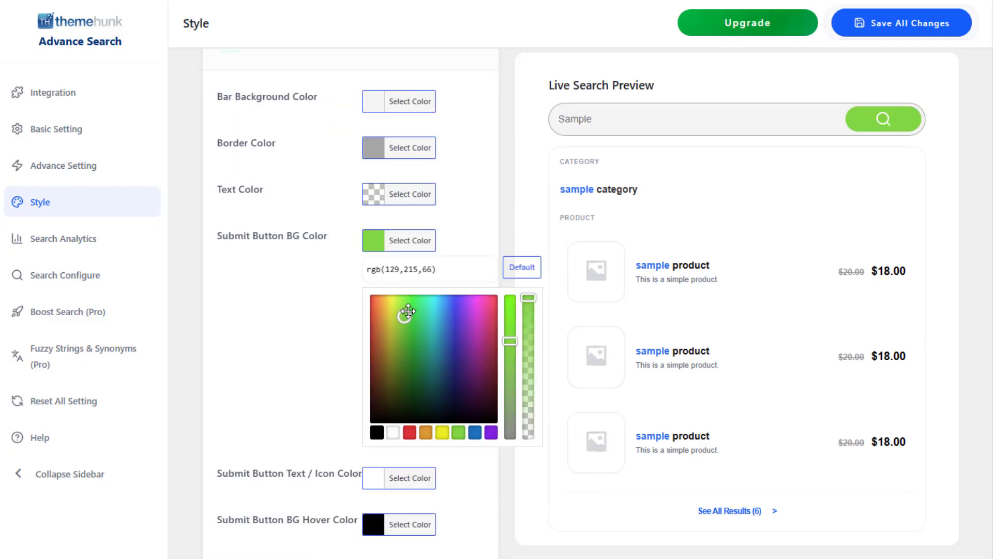
pyautogui.moveTo(403, 315); pyautogui.dragTo(371, 279)
pyautogui.click(312, 299)
# Set the suggestion box background color to white, rgb(255,255,255).
pyautogui.scroll(-5, 312, 299)
pyautogui.click(396, 224)
pyautogui.click(387, 349)
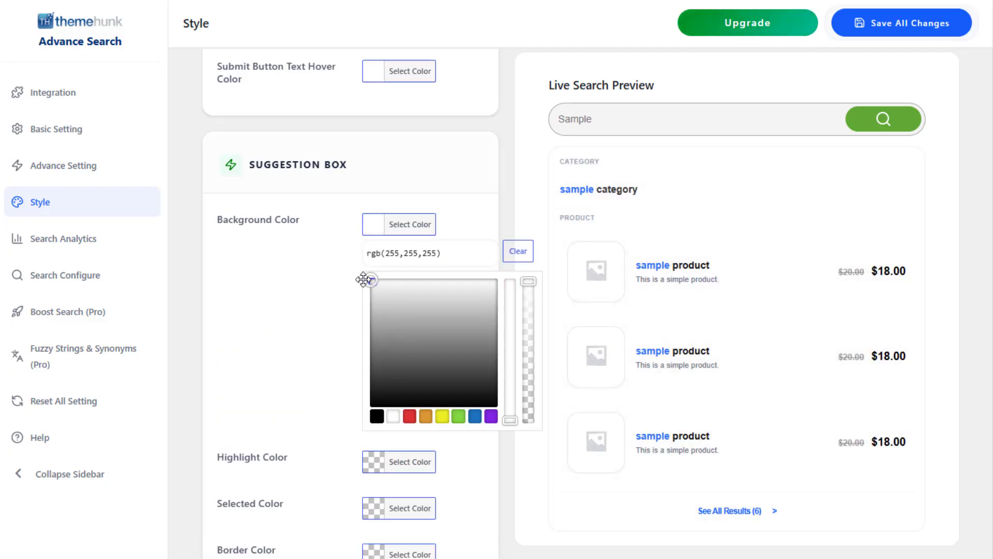
pyautogui.click(326, 293)
# Set the suggestion box highlight color to a dark blue.
pyautogui.click(368, 272)
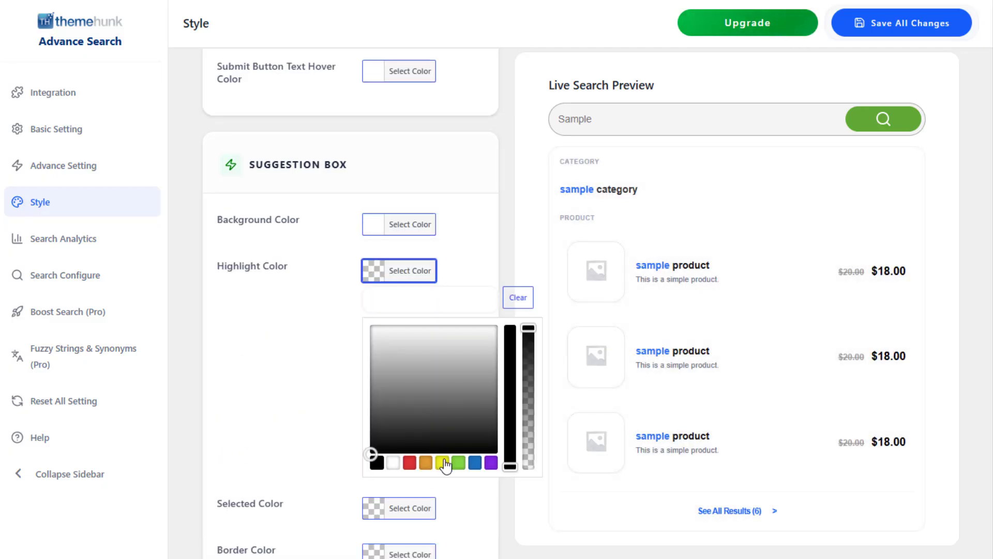
pyautogui.click(475, 462)
pyautogui.click(454, 403)
pyautogui.moveTo(453, 403); pyautogui.dragTo(451, 359)
pyautogui.click(329, 381)
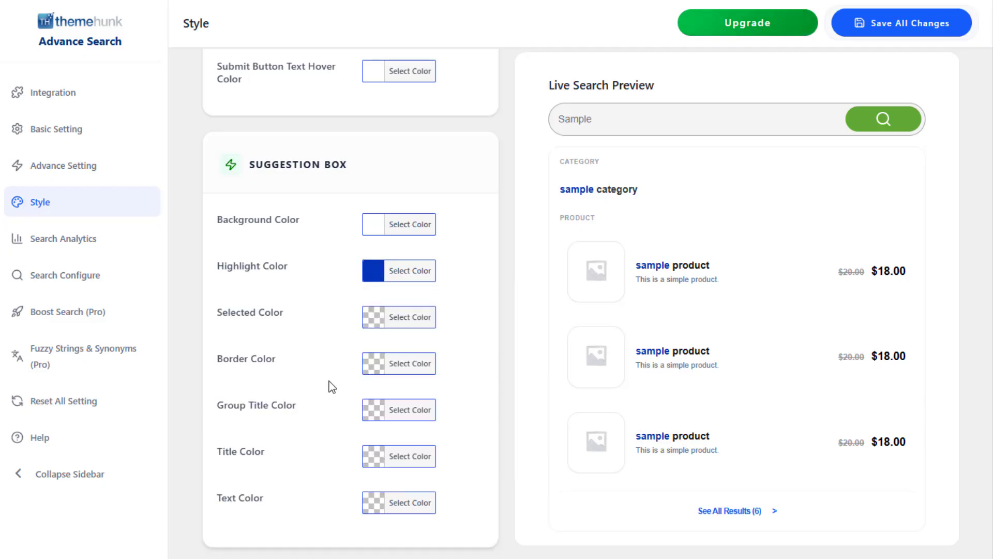
# Set the suggestion box text color to brown, rgb(158,104,18).
pyautogui.click(393, 504)
pyautogui.scroll(-3, 451, 458)
pyautogui.click(442, 503)
pyautogui.click(383, 414)
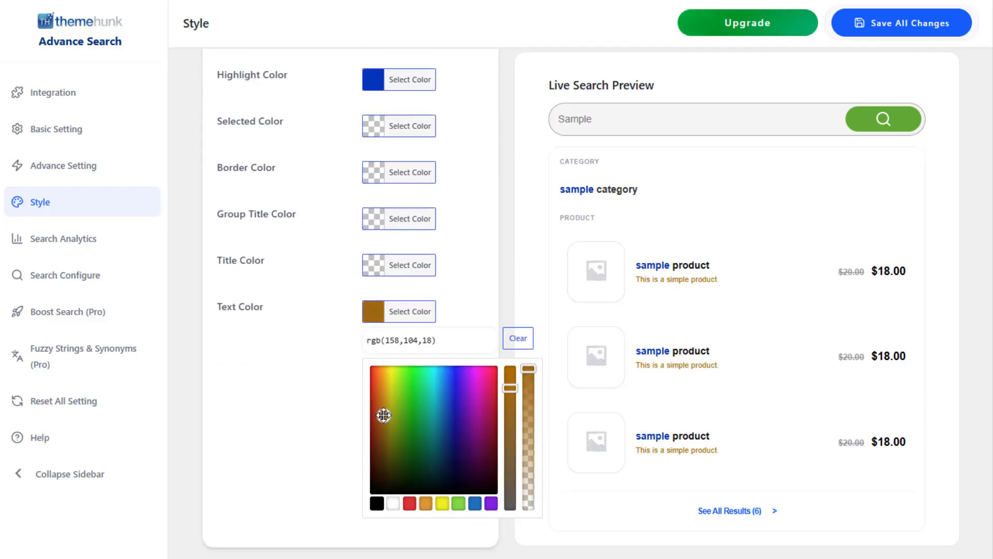
pyautogui.click(317, 401)
# Open the search analytics settings and review the Google Analytics integration code snippets.
pyautogui.scroll(10, 317, 401)
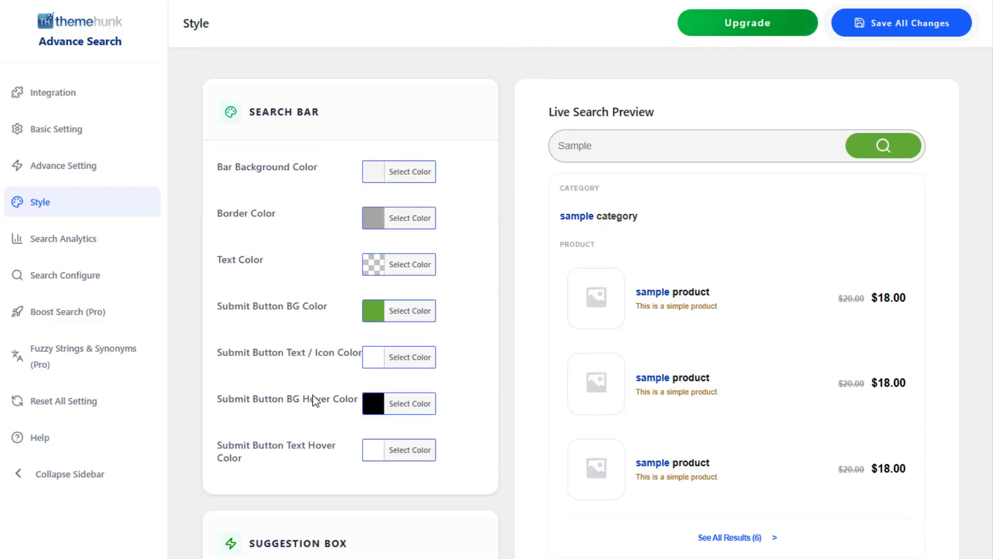
pyautogui.click(118, 245)
pyautogui.scroll(-3, 244, 342)
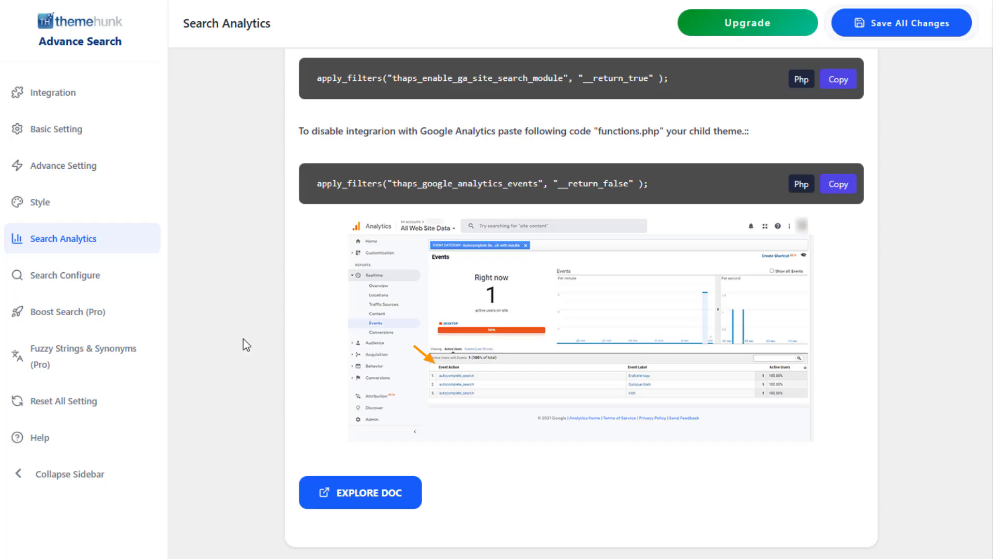
# In the search configuration, enable product searching in Category, Tags and Description.
pyautogui.click(111, 281)
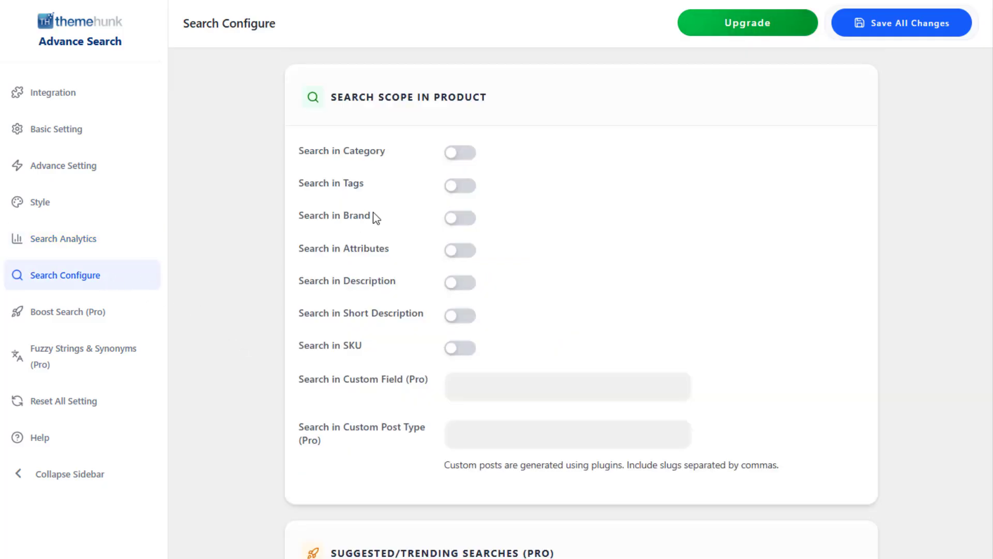
pyautogui.click(463, 154)
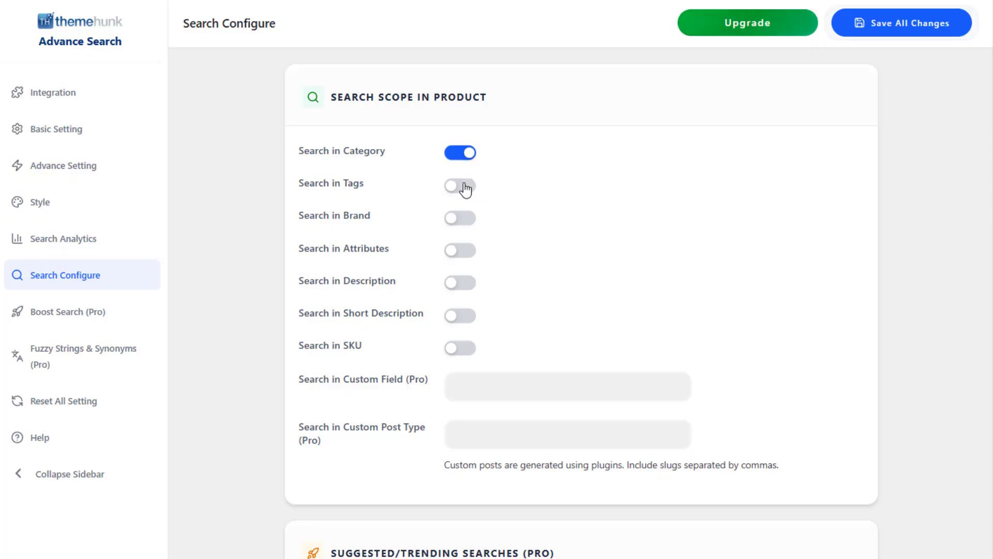
pyautogui.click(466, 191)
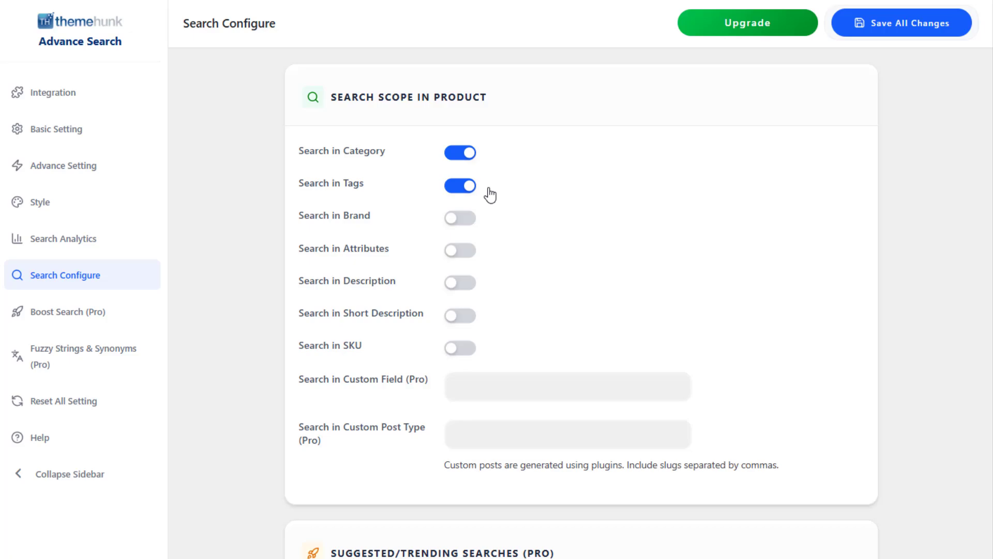
pyautogui.click(457, 289)
# Review the Suggested/Trending Searches (Pro) options and save all plugin changes.
pyautogui.scroll(-1, 436, 385)
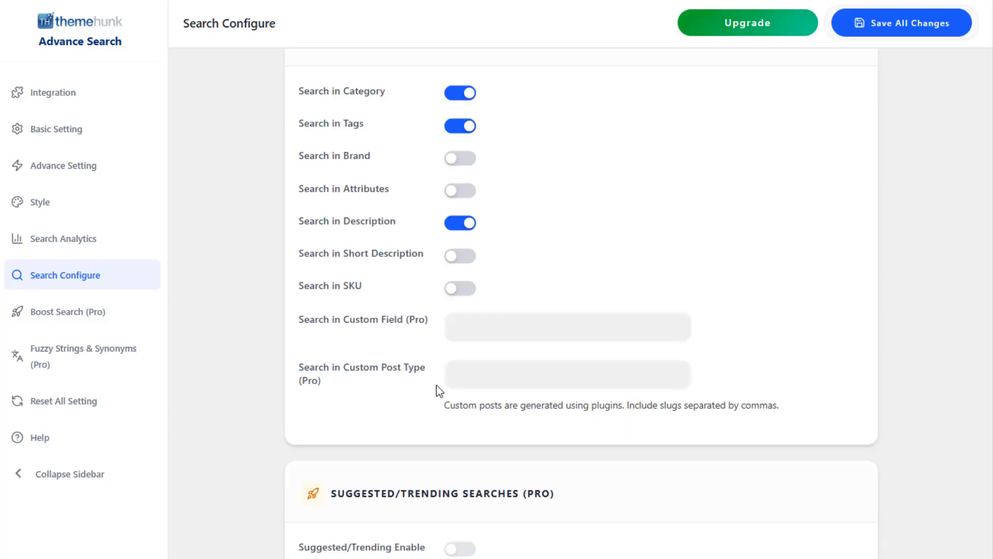
pyautogui.scroll(-4, 440, 391)
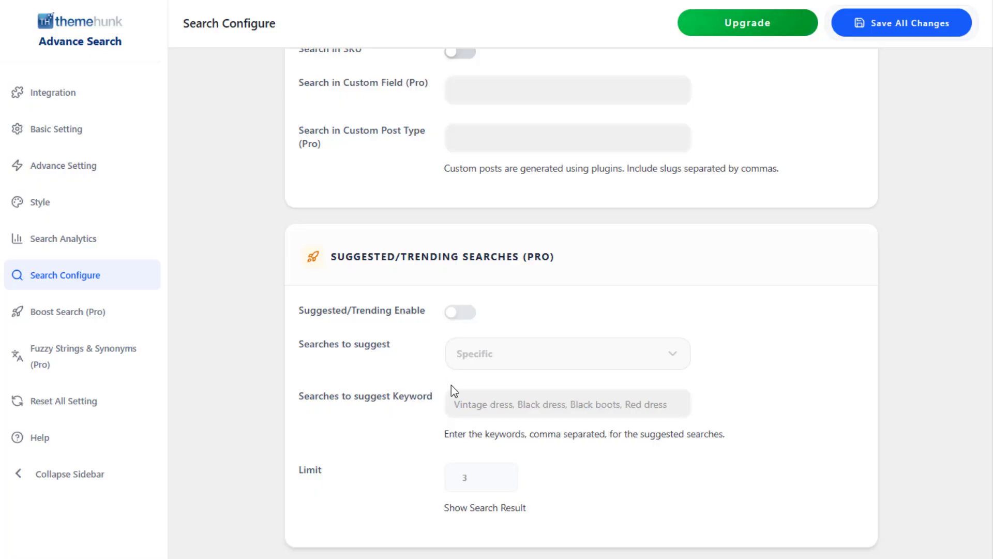
pyautogui.scroll(5, 448, 405)
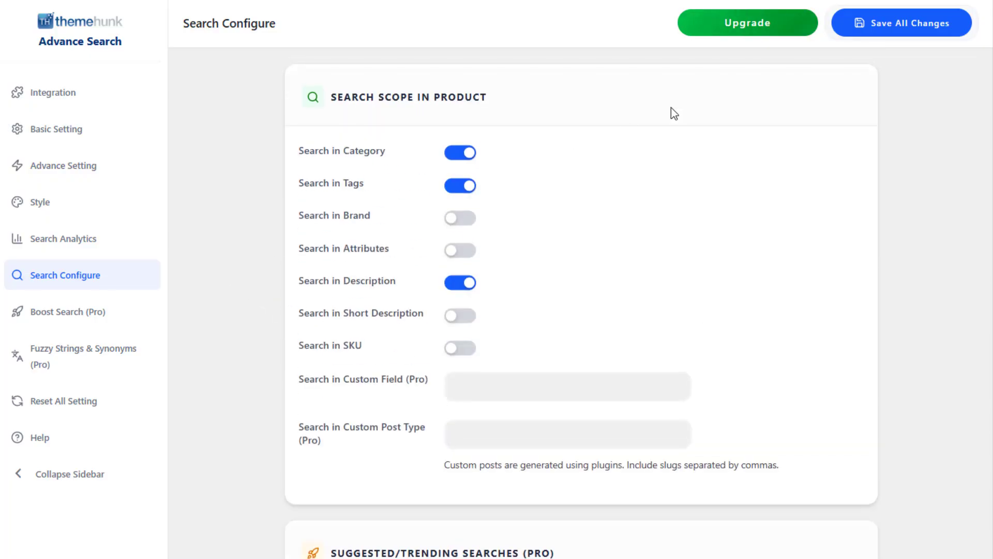
pyautogui.click(878, 31)
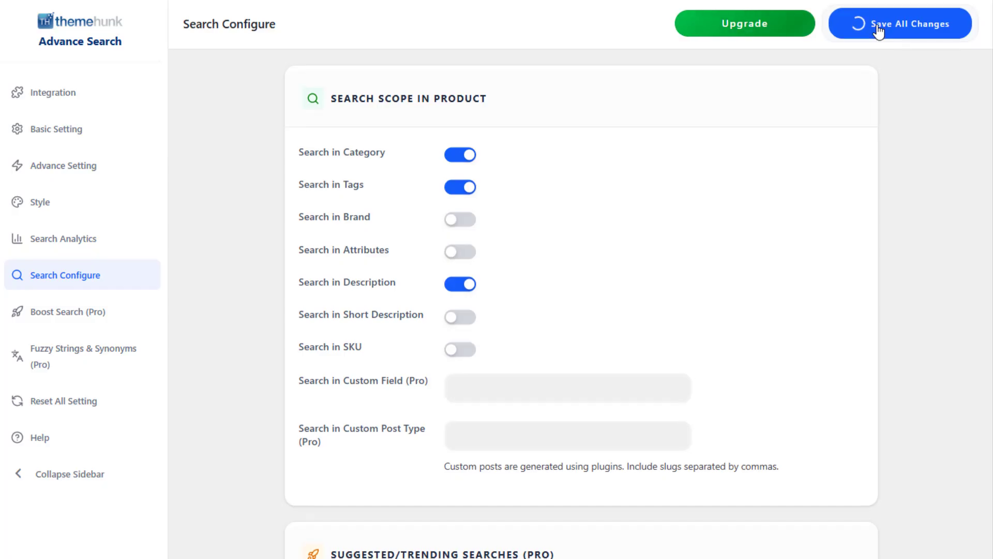
# Open the plugin's upgrade page on the ThemeHunk website and review its features and pricing section.
pyautogui.click(752, 31)
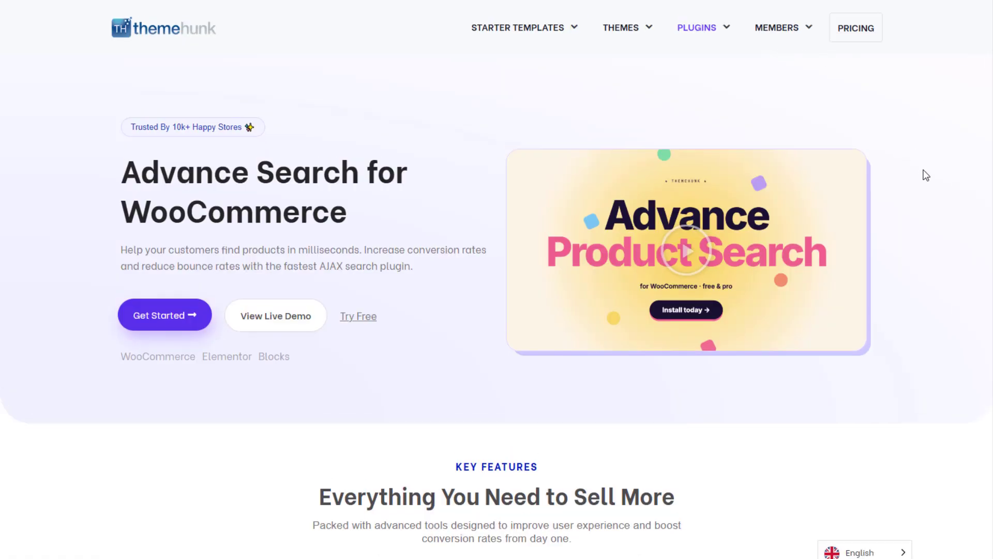
pyautogui.scroll(-20, 926, 175)
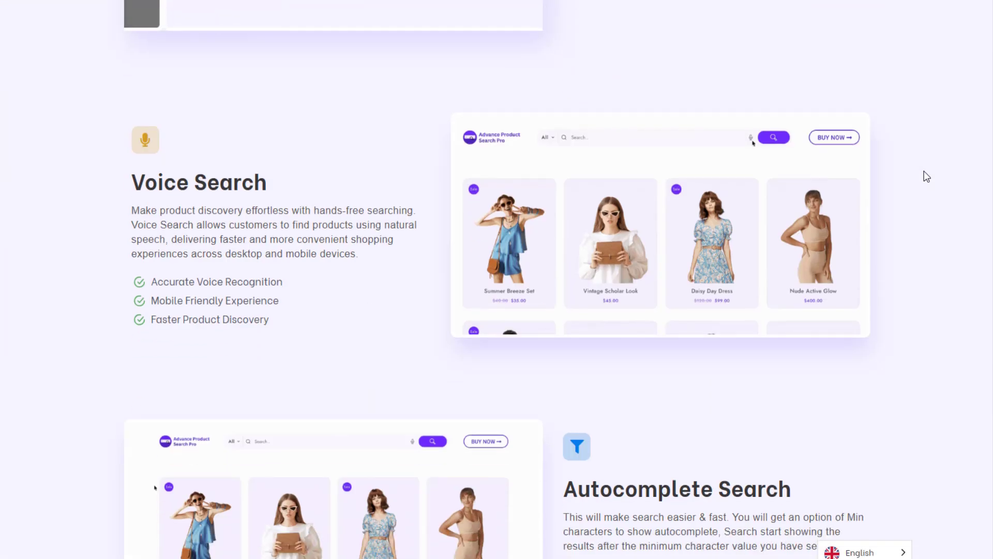
pyautogui.scroll(20, 924, 172)
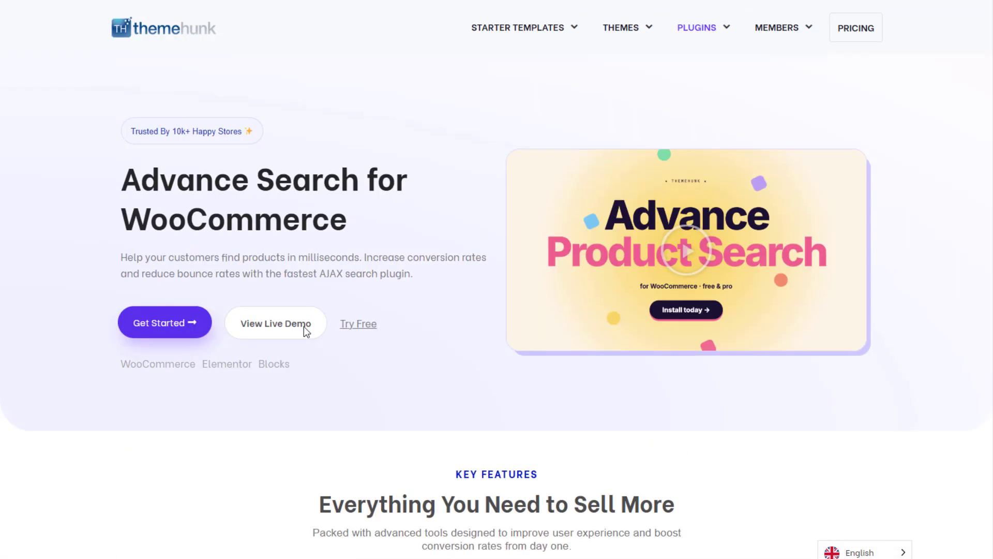
pyautogui.click(180, 333)
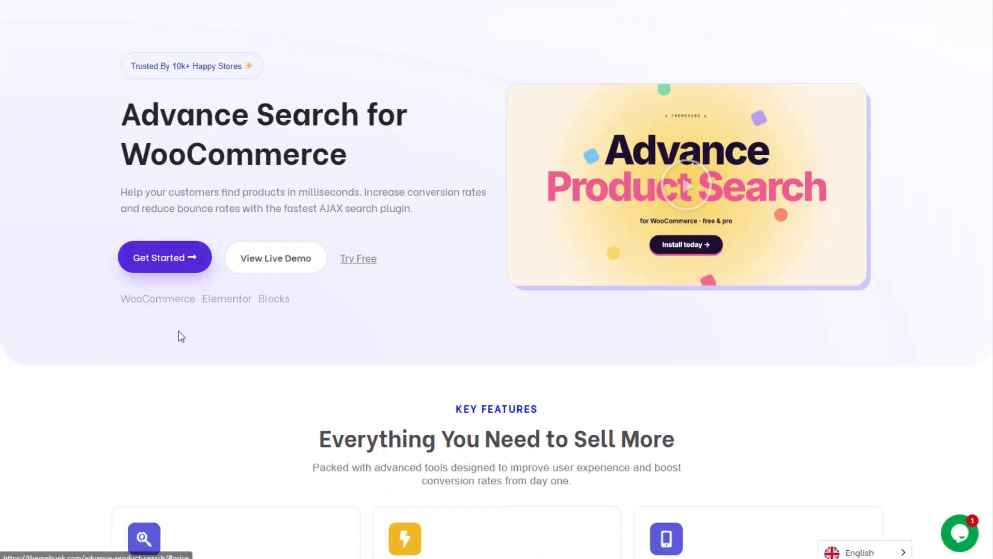
pyautogui.scroll(-1, 918, 301)
pyautogui.scroll(-15, 918, 301)
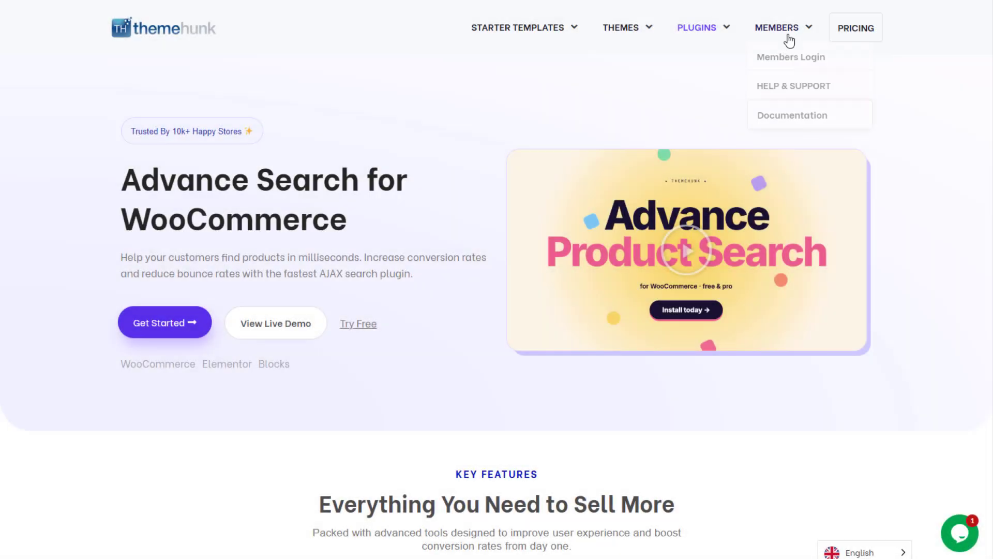
# Open the ThemeHunk members login, complete the reCAPTCHA check and log in with the prefilled account credentials.
pyautogui.click(787, 54)
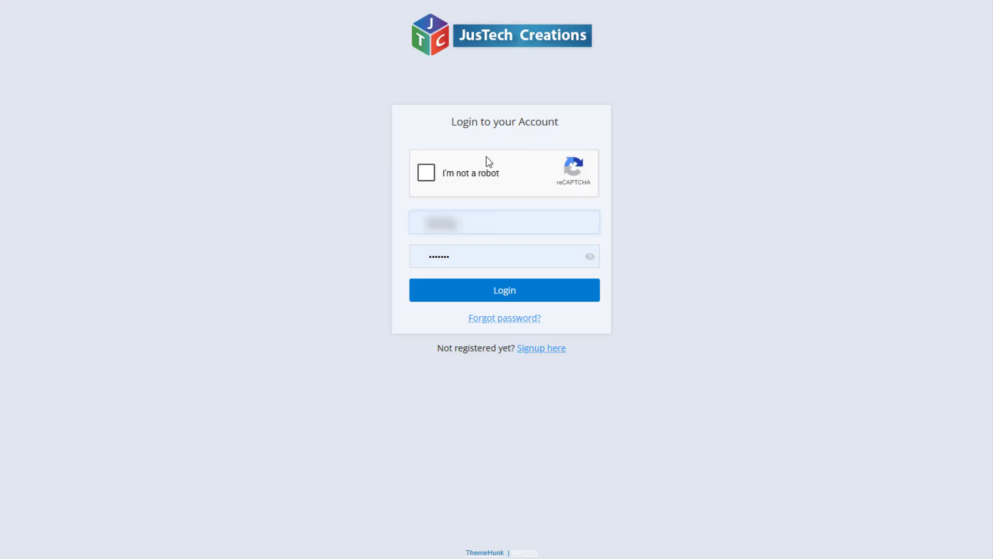
pyautogui.click(439, 172)
pyautogui.click(512, 296)
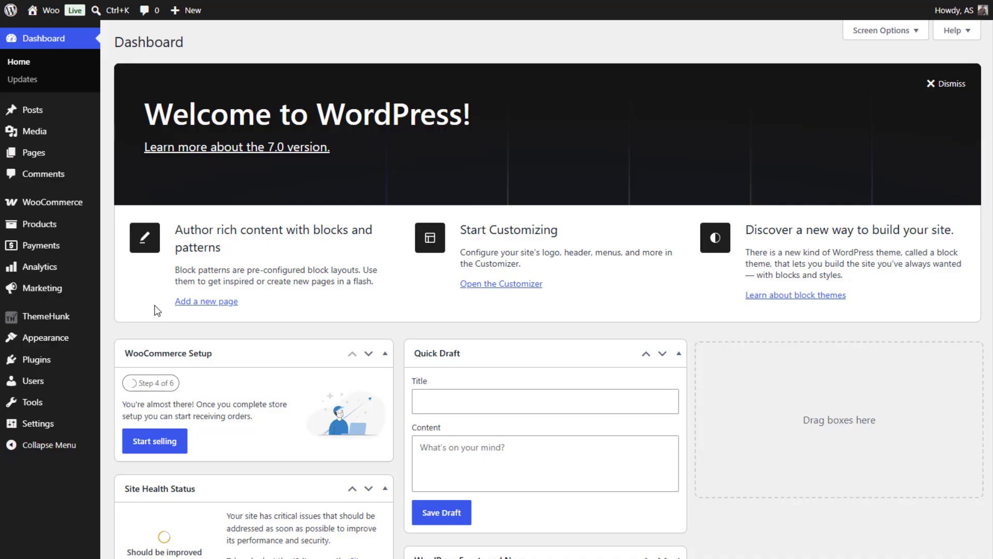
# Upload the Advance Product Search Pro ZIP from the WP Files folder as a new plugin, install it and activate it.
pyautogui.moveTo(33, 359)
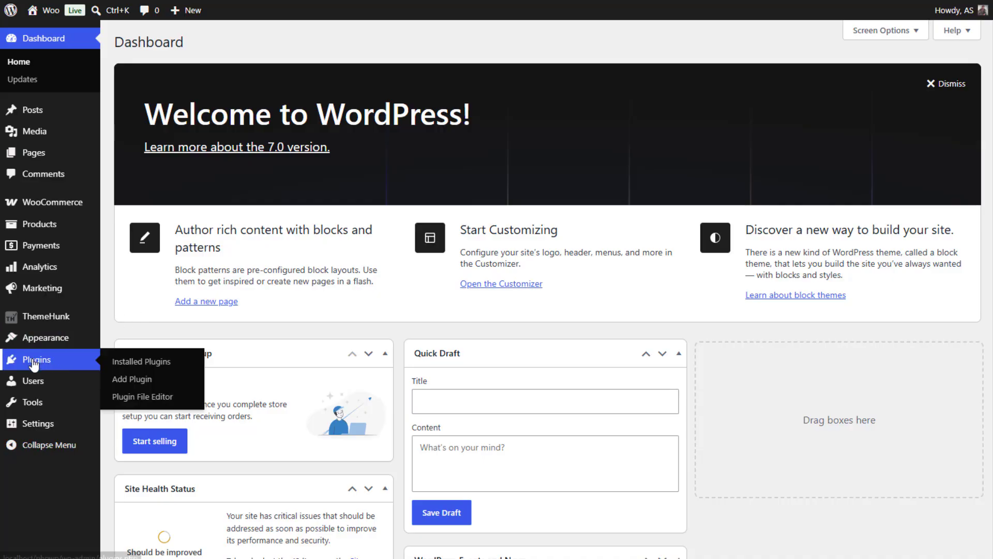
pyautogui.click(131, 381)
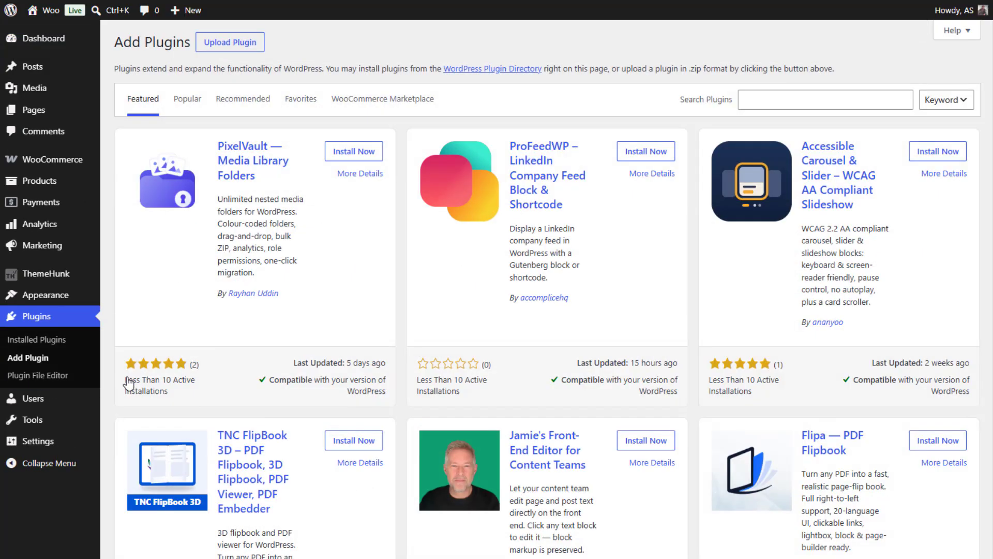
pyautogui.click(249, 43)
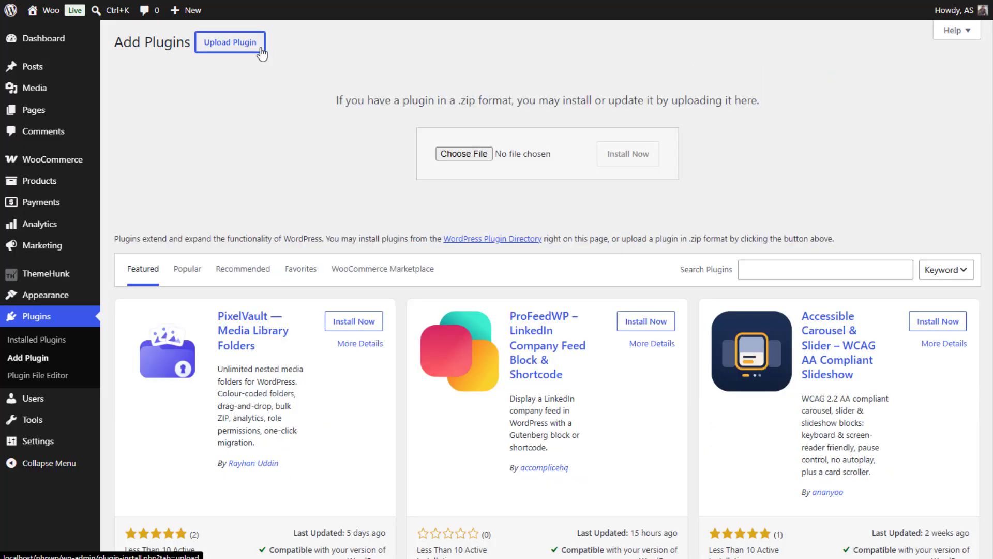
pyautogui.click(472, 156)
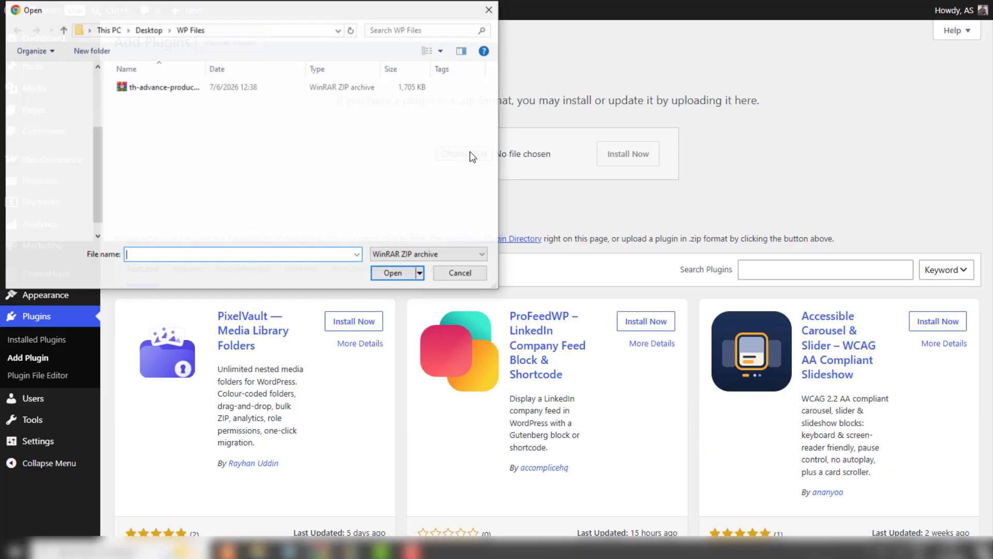
pyautogui.doubleClick(247, 96)
pyautogui.click(627, 154)
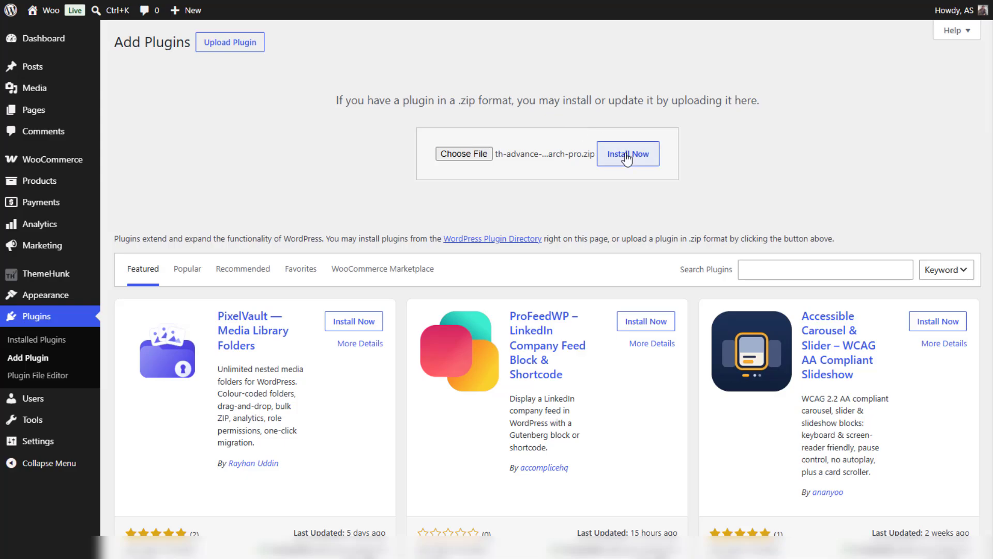
pyautogui.click(162, 157)
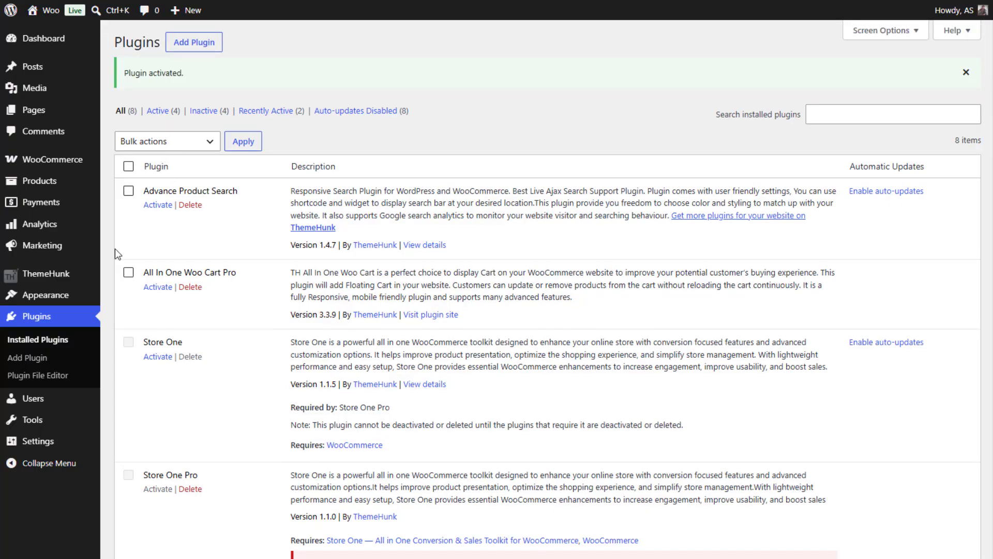
# Open the Advance Product Search Pro settings and review the Basic Setting options, including the file chooser for the Custom Loader Icon.
pyautogui.moveTo(68, 274)
pyautogui.click(141, 305)
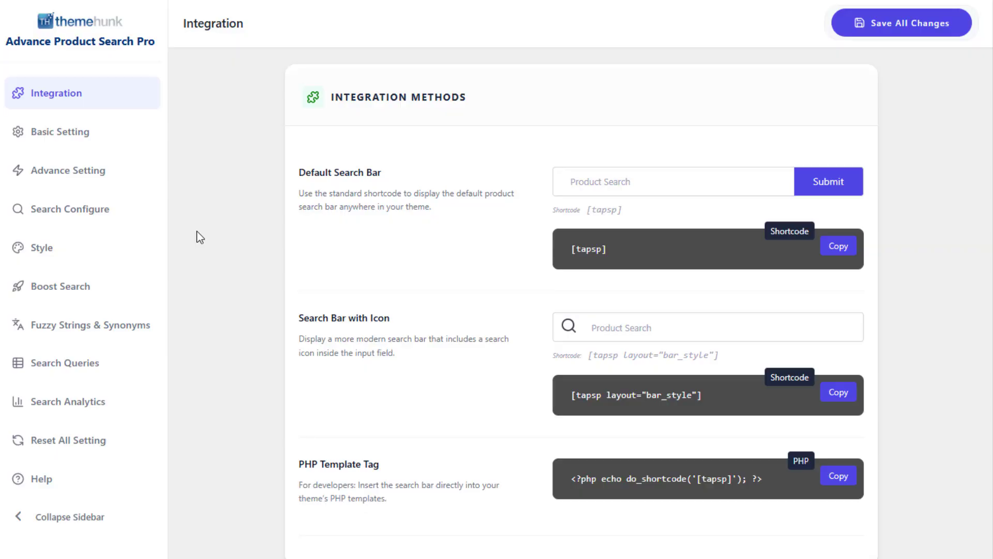
pyautogui.click(45, 128)
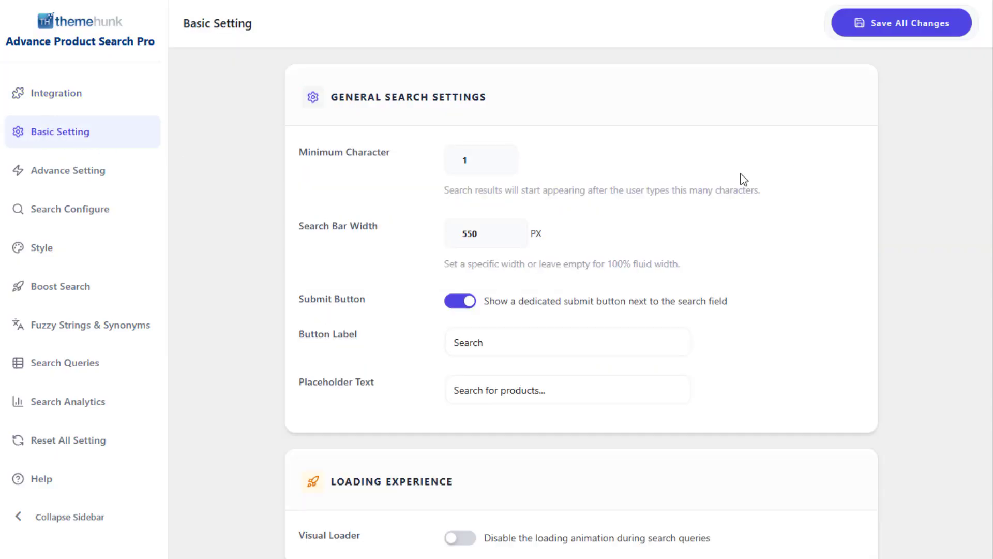
pyautogui.scroll(-1, 753, 245)
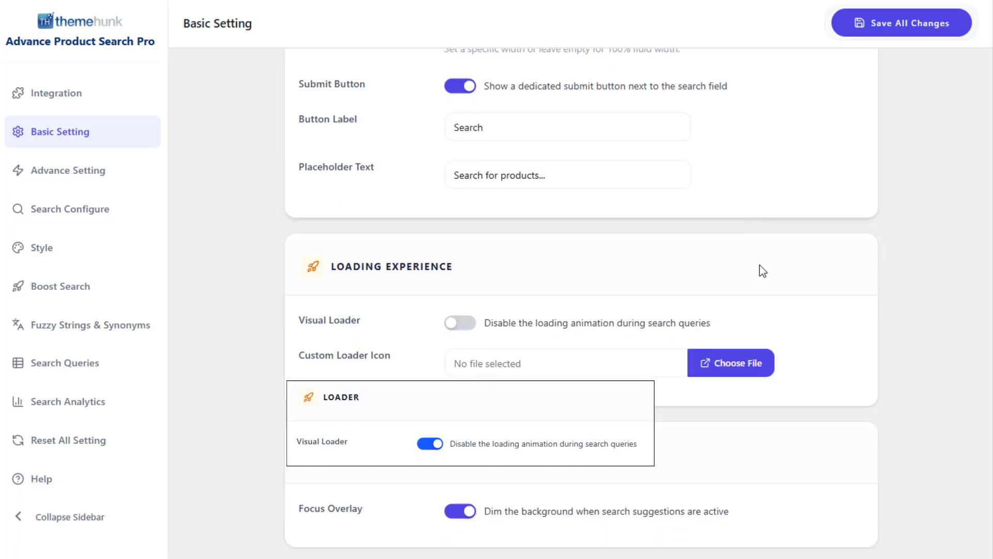
pyautogui.click(754, 365)
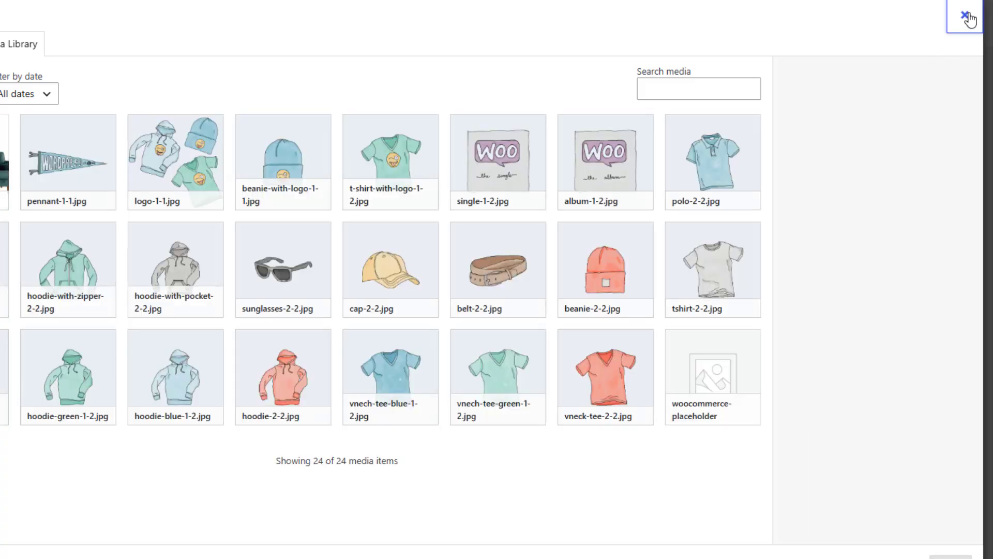
pyautogui.click(966, 17)
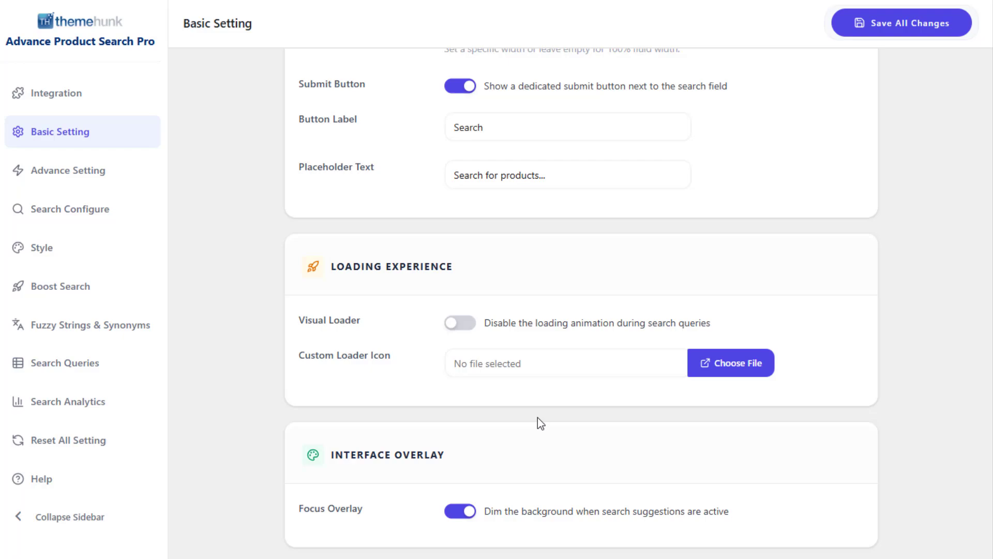
# Open the Advance Setting section and try the Post and Pages search types in the autocomplete settings.
pyautogui.click(125, 174)
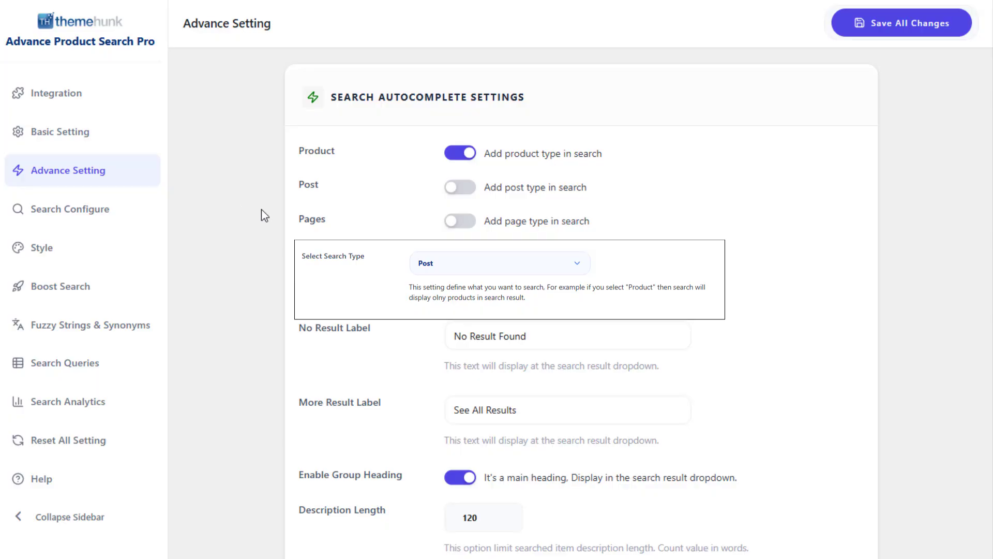
pyautogui.click(468, 191)
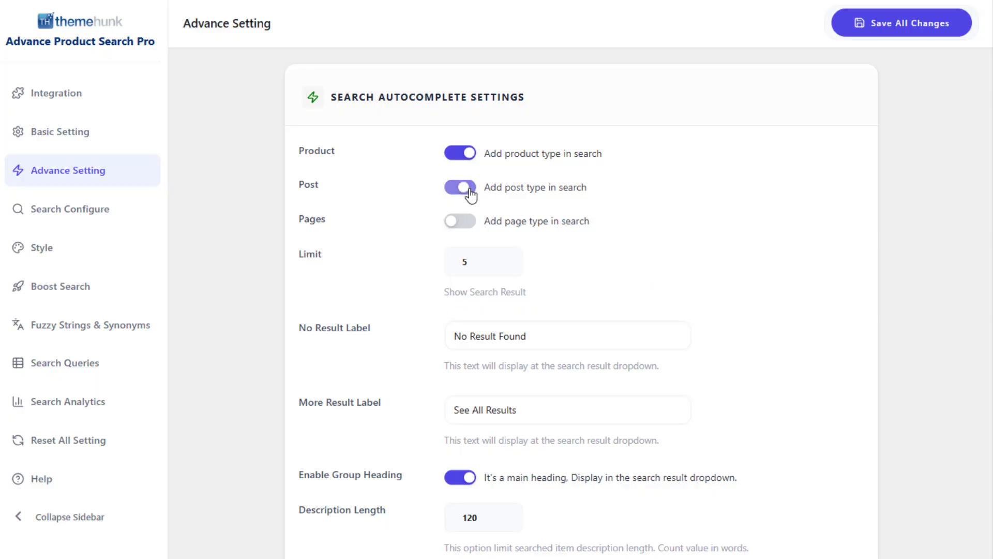
pyautogui.click(468, 226)
pyautogui.click(468, 224)
# Review the Search Category options and the list of categories offered under Exclude Category.
pyautogui.scroll(-9, 635, 237)
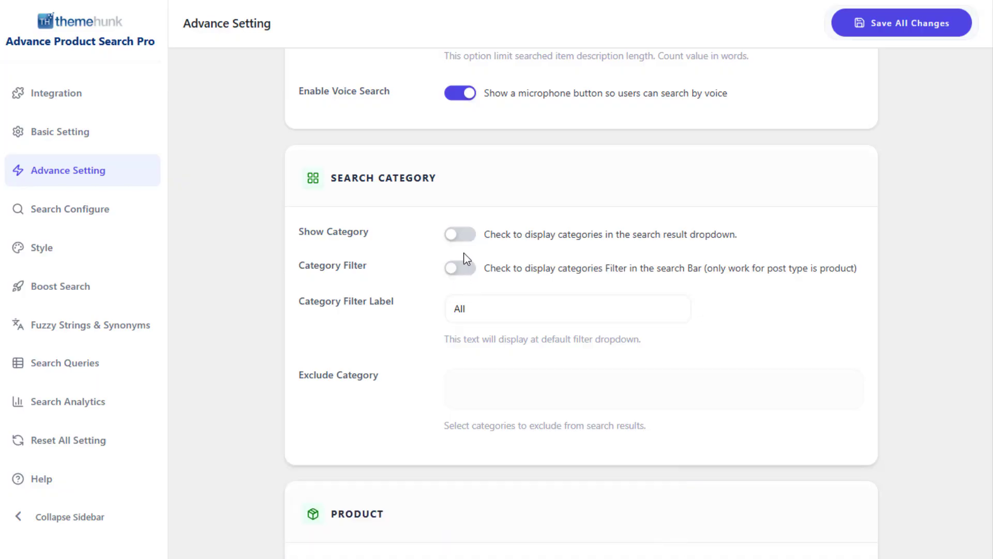
pyautogui.click(488, 386)
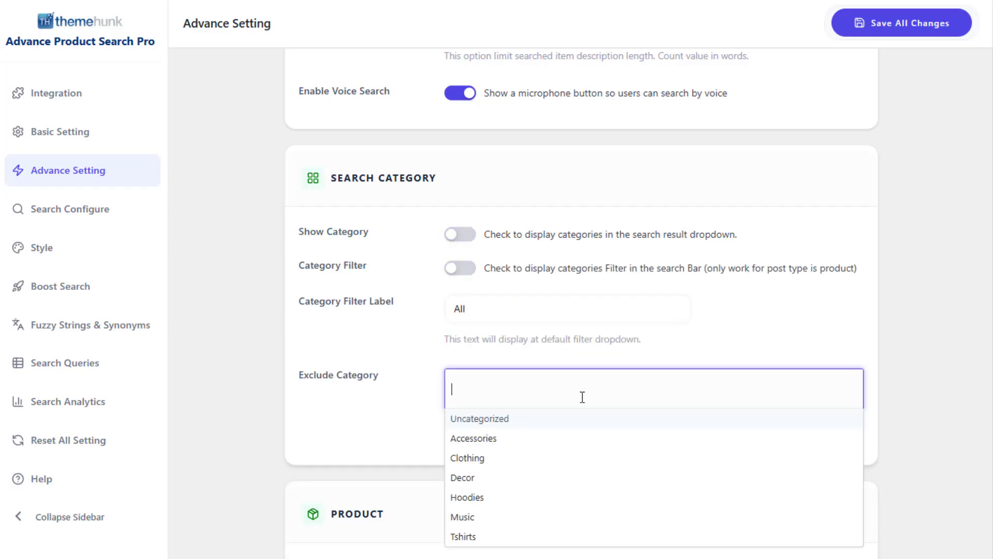
pyautogui.click(408, 414)
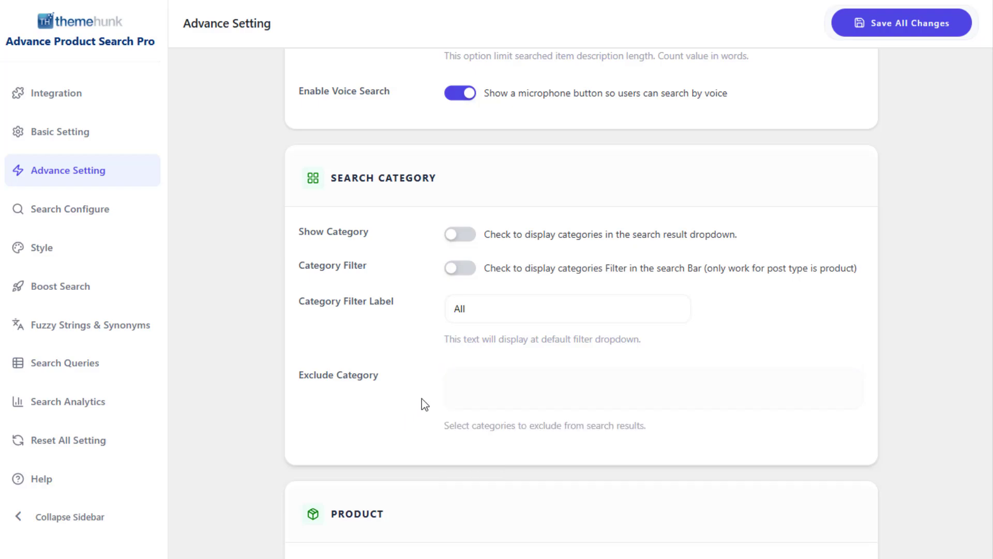
pyautogui.scroll(-5, 421, 403)
pyautogui.scroll(7, 421, 403)
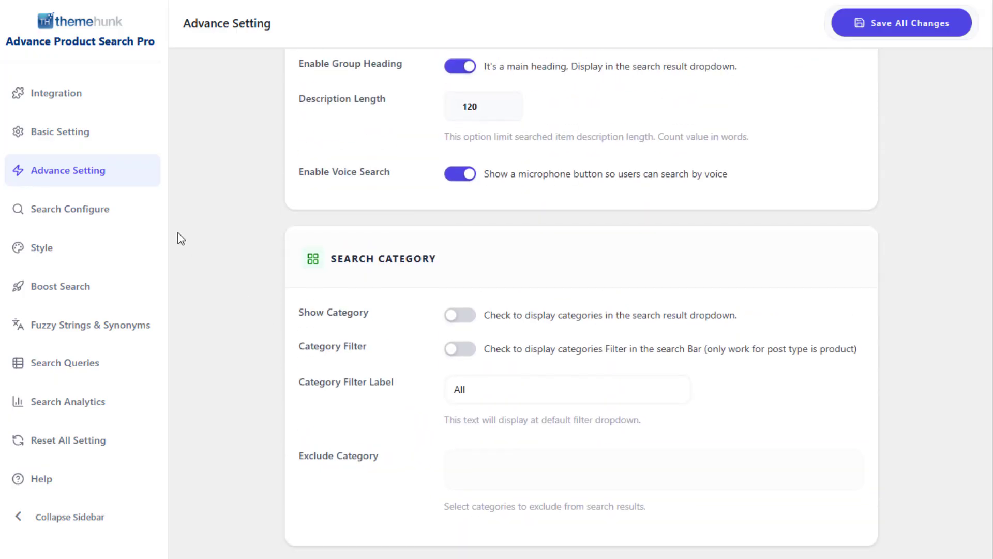
# Review the Search Configure options for the product search scope and the Suggested/Trending Searches, including the suggestion keywords.
pyautogui.click(127, 215)
pyautogui.scroll(5, 320, 240)
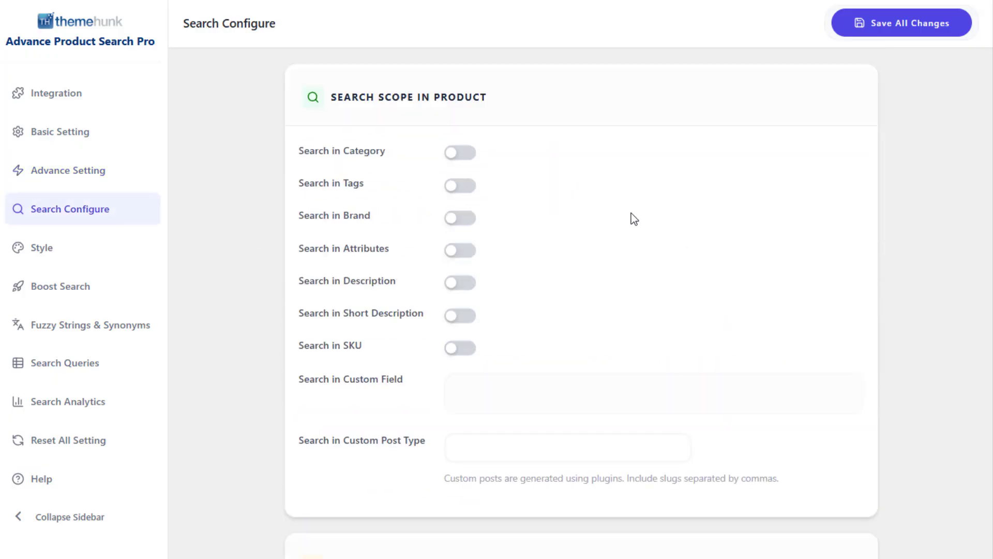
pyautogui.scroll(-5, 632, 227)
pyautogui.click(460, 391)
pyautogui.scroll(-3, 654, 365)
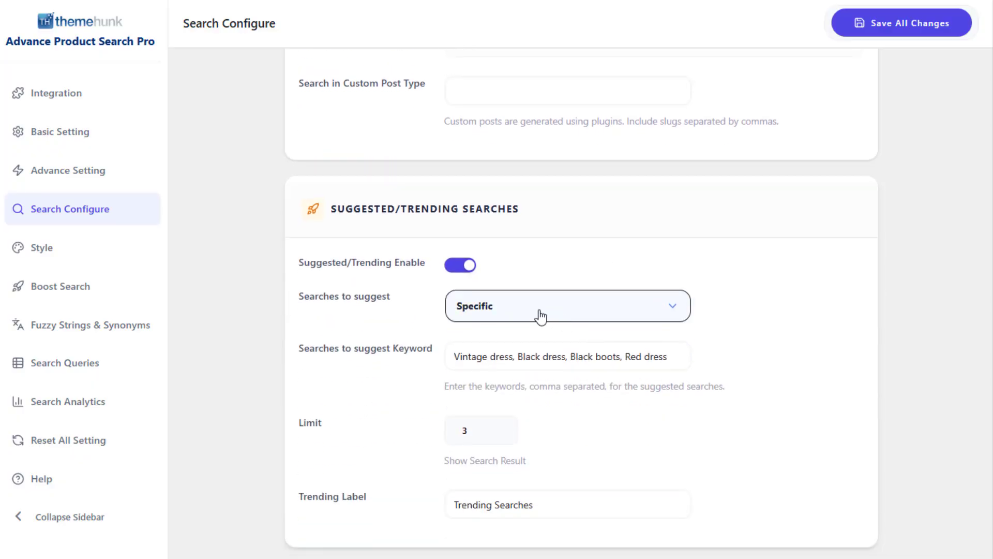
pyautogui.click(681, 356)
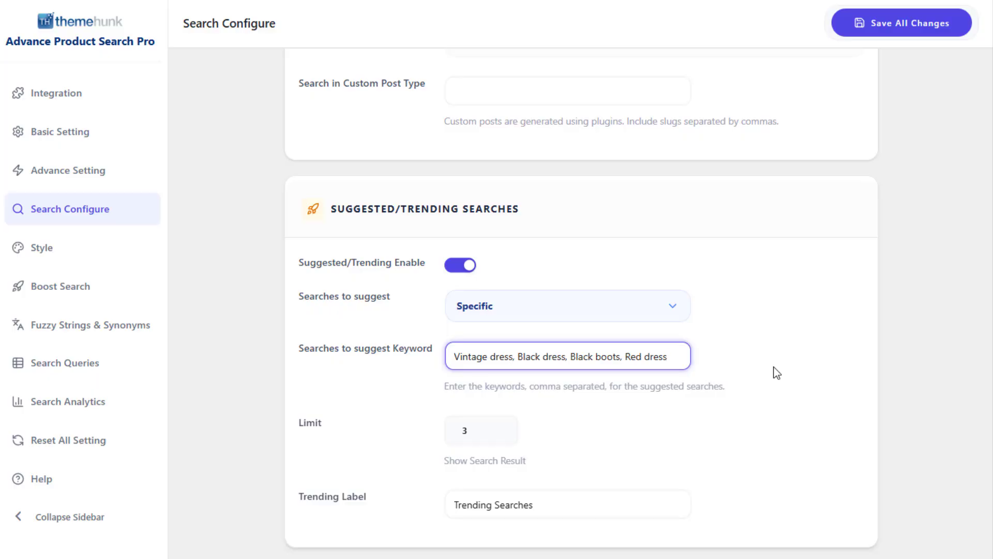
pyautogui.click(771, 381)
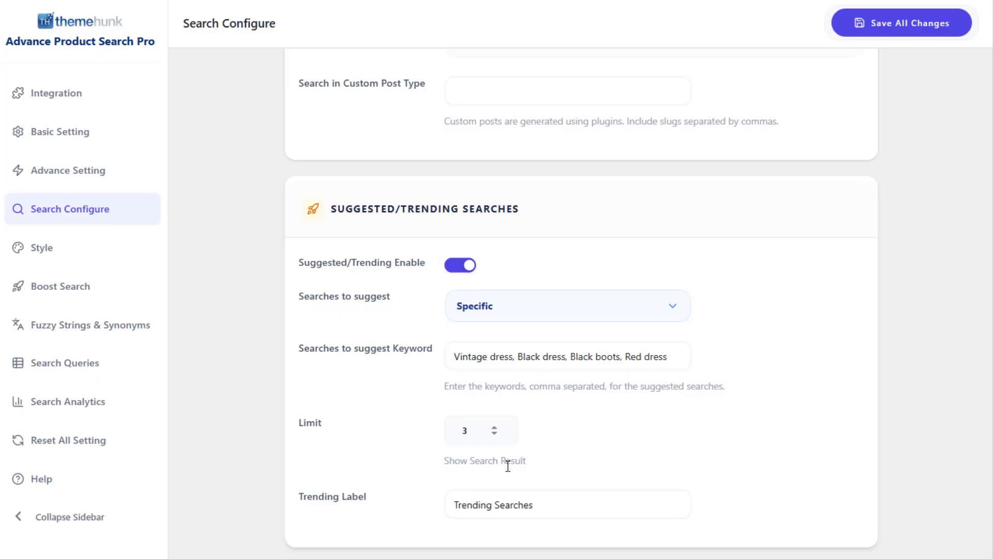
# Try Popular as the type of searches to suggest and return the option to Specific.
pyautogui.click(614, 326)
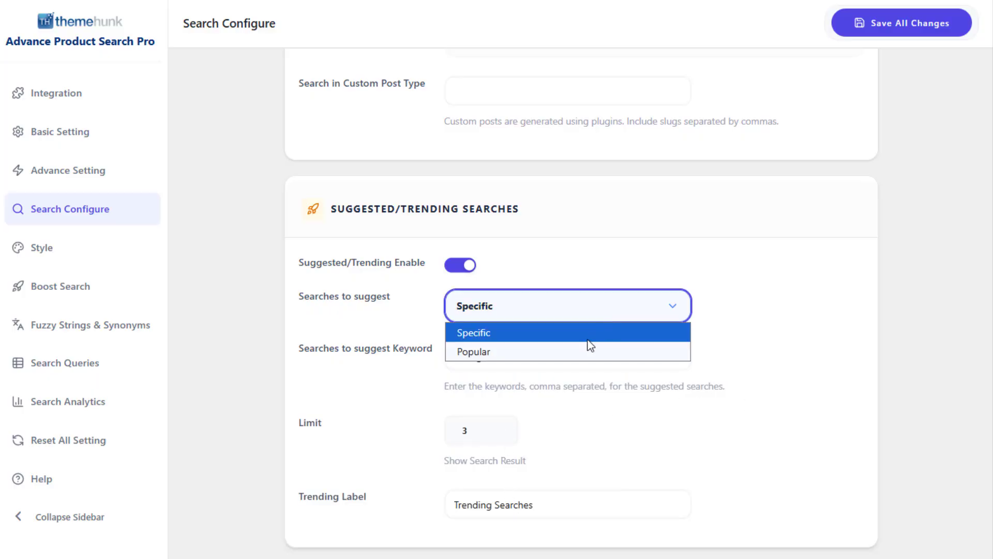
pyautogui.click(592, 348)
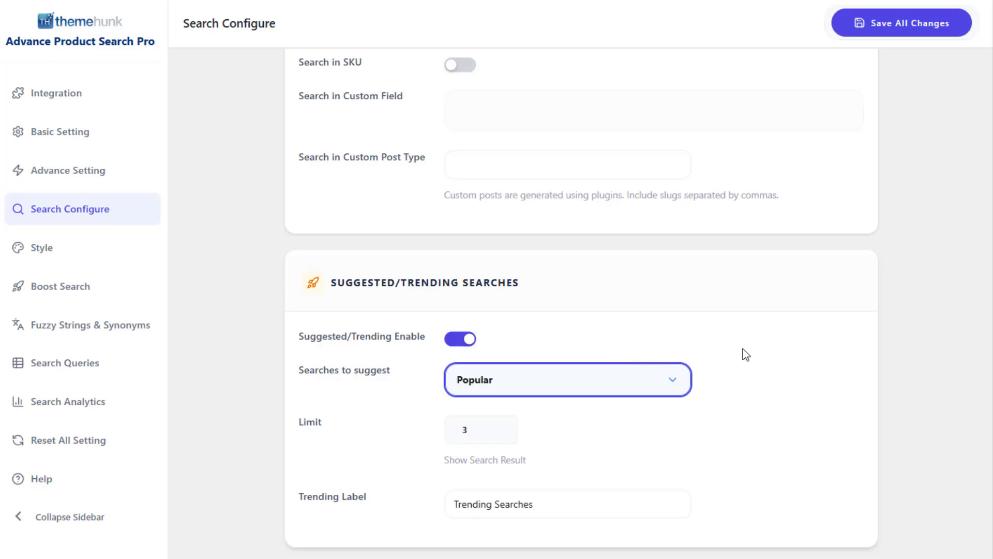
pyautogui.click(604, 389)
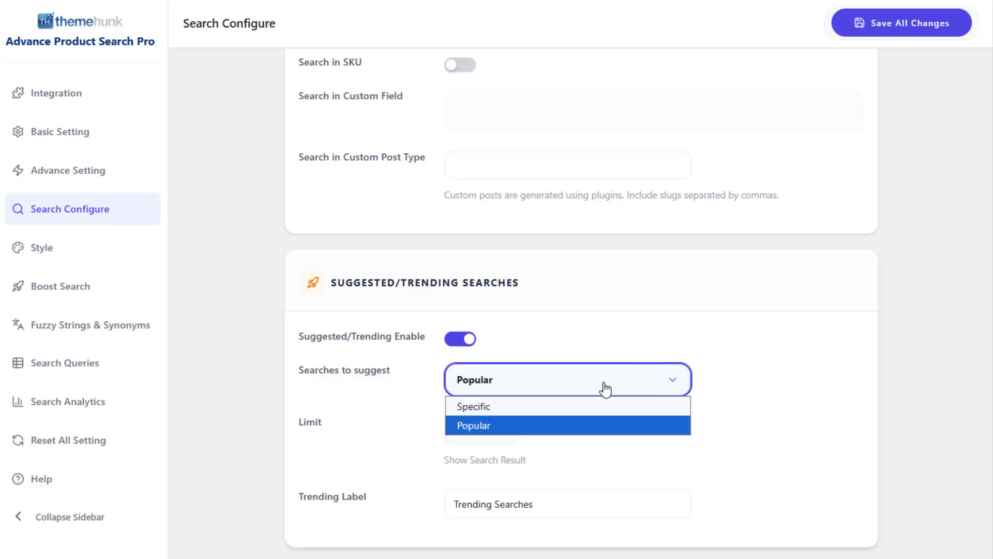
pyautogui.click(621, 406)
# In the Style settings, preview the Traditional and Modern search styles and return the Search Style to Default.
pyautogui.click(28, 253)
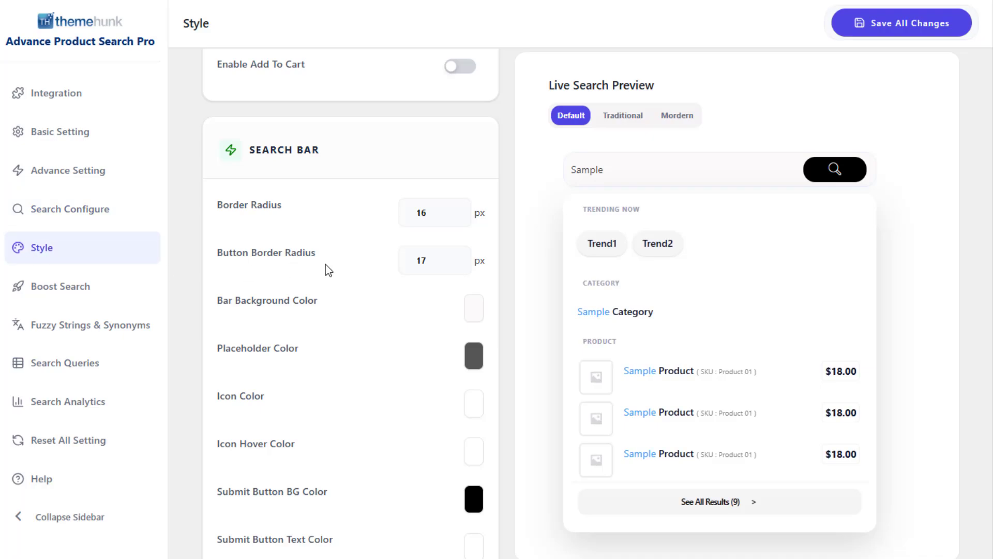
pyautogui.scroll(5, 325, 265)
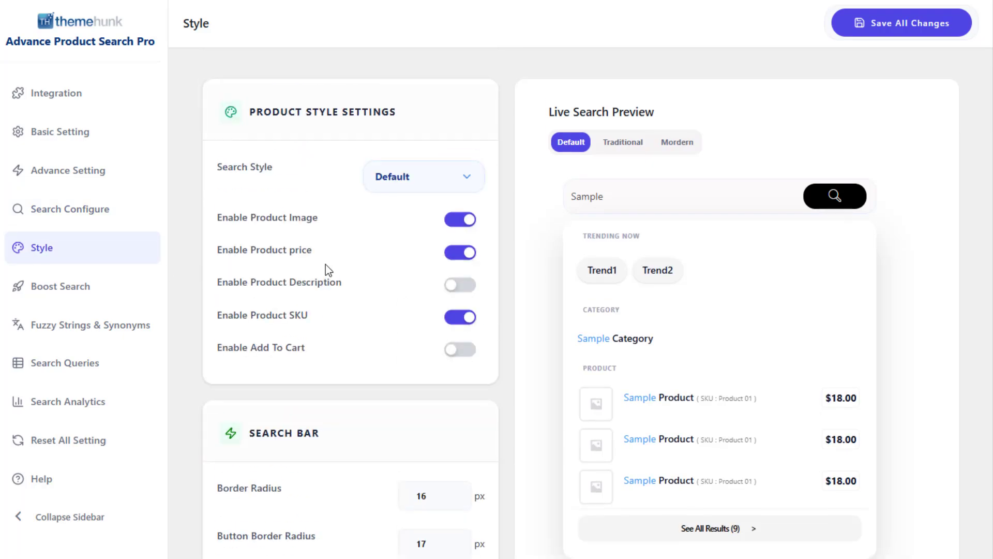
pyautogui.click(412, 187)
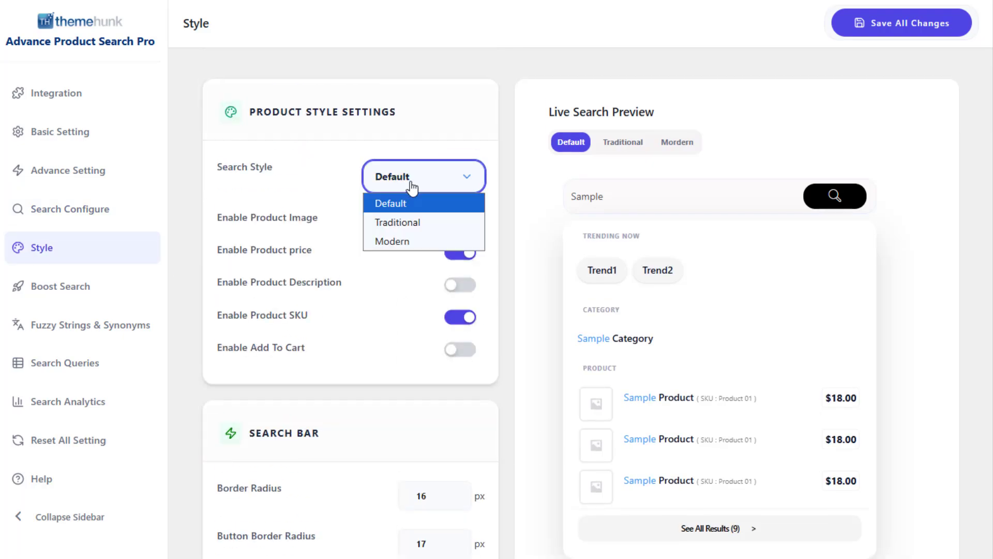
pyautogui.click(412, 223)
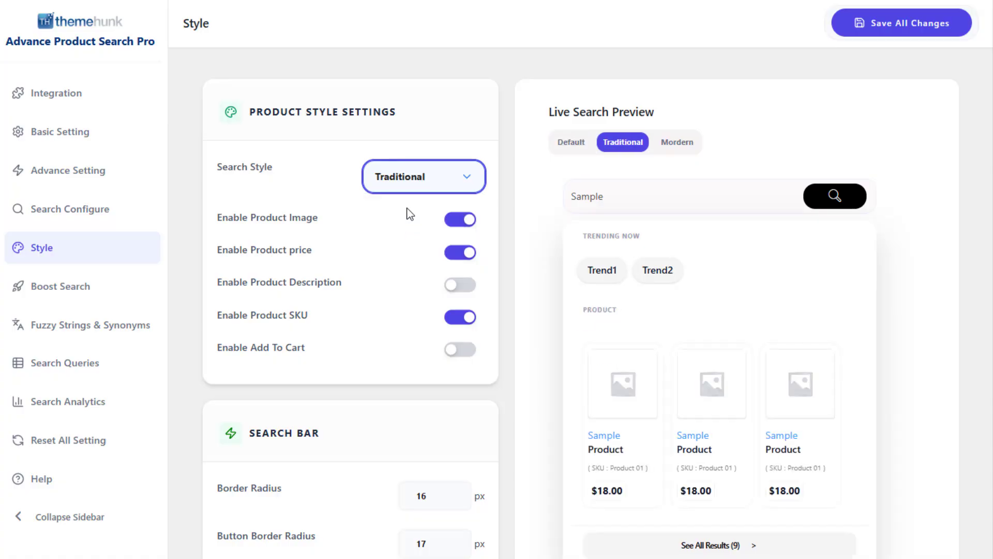
pyautogui.click(412, 193)
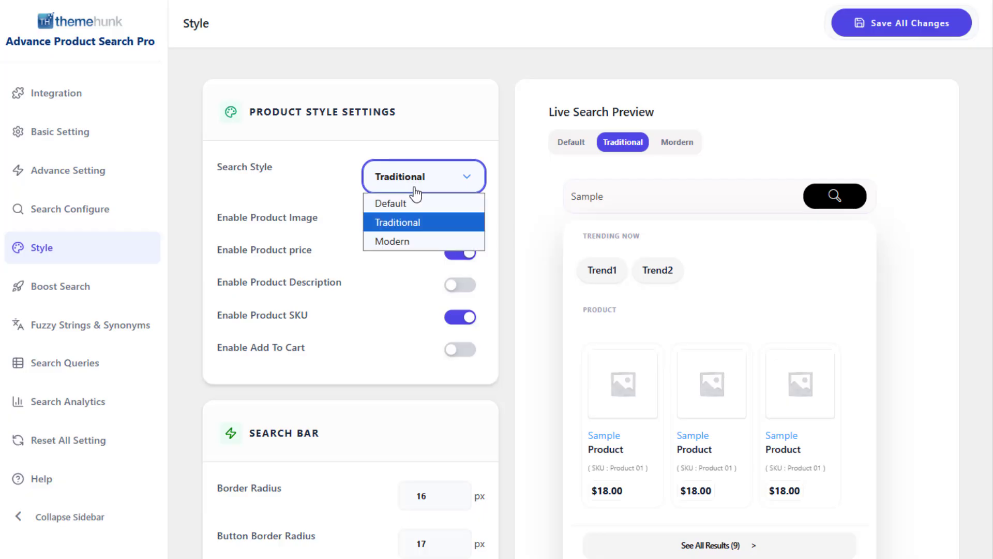
pyautogui.click(410, 236)
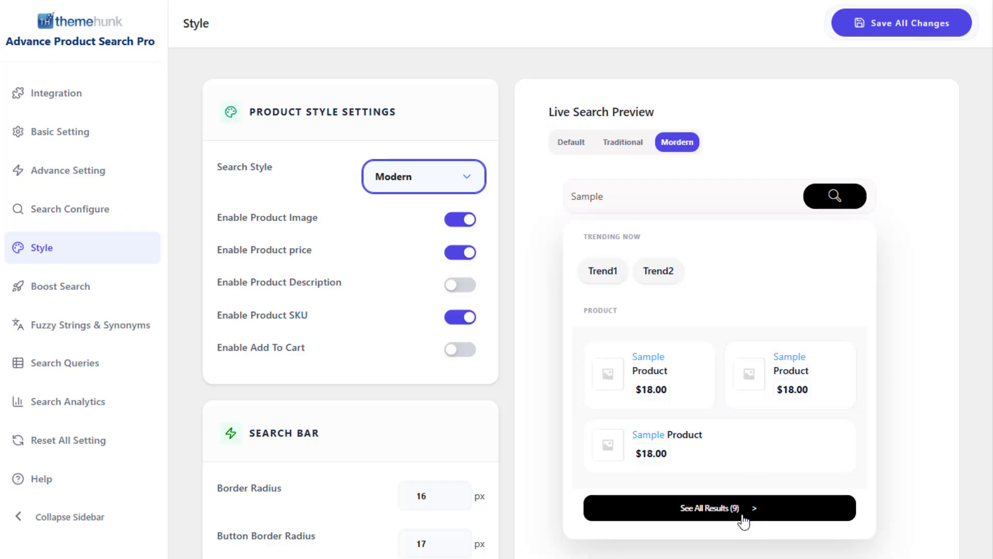
pyautogui.click(414, 181)
pyautogui.click(400, 205)
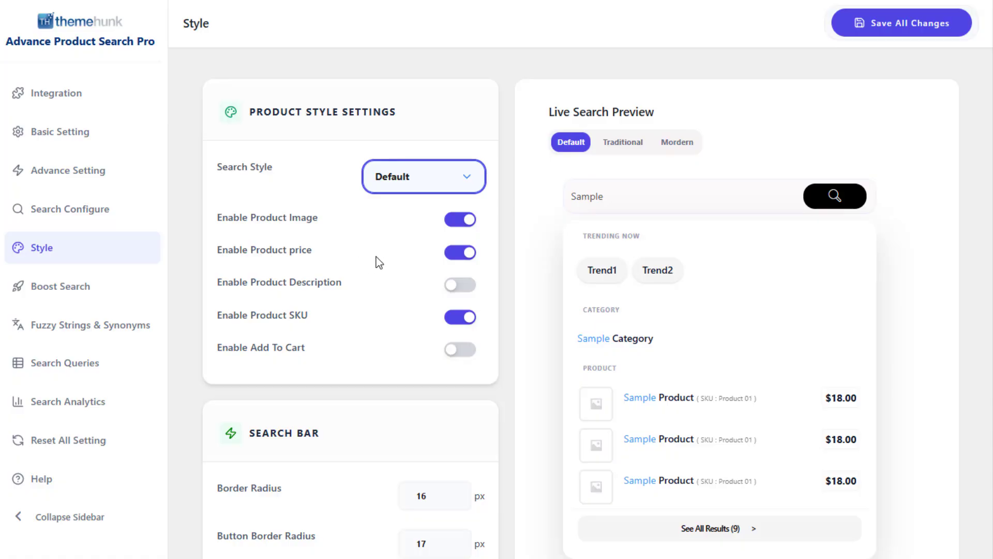
# Try the Enable Product Description option in the product style settings and switch it back off.
pyautogui.click(462, 285)
pyautogui.click(462, 284)
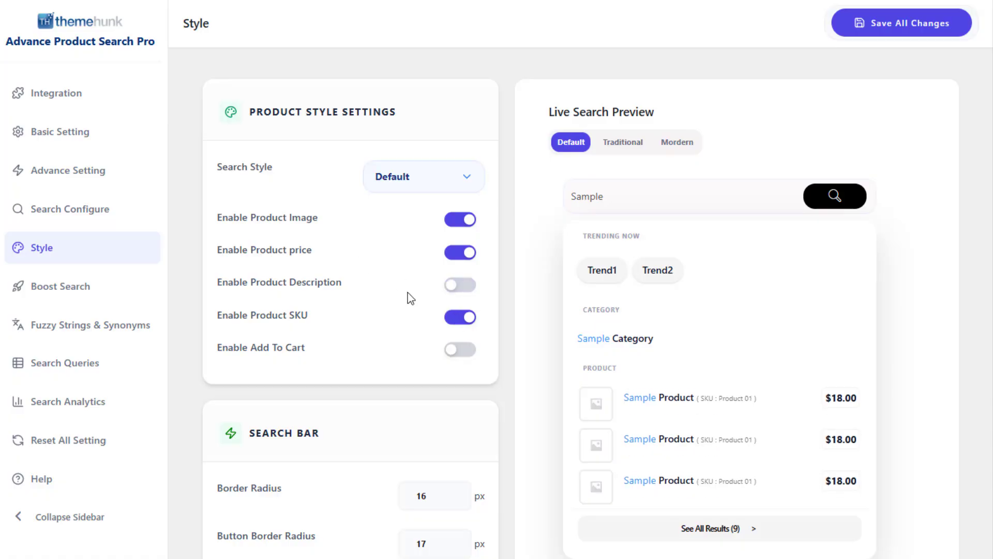
pyautogui.scroll(-7, 407, 293)
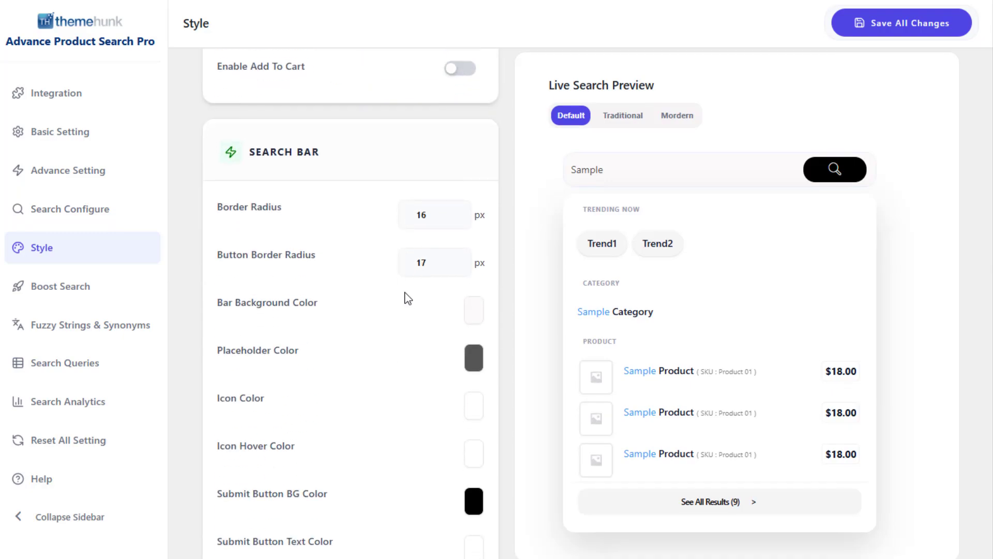
pyautogui.scroll(1, 380, 278)
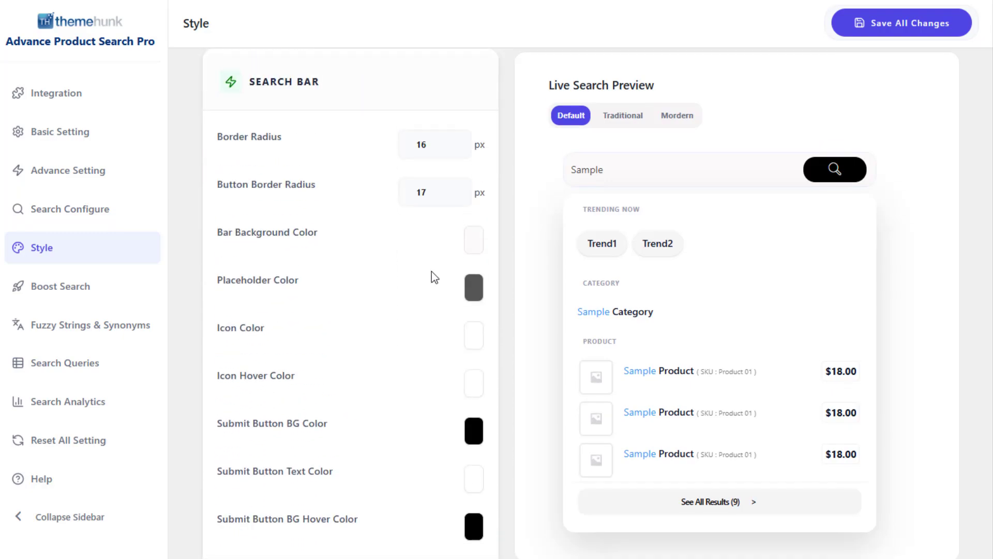
# Pick a new Placeholder Color for the search bar and review the remaining style color options down to the Product section.
pyautogui.click(473, 286)
pyautogui.moveTo(474, 343); pyautogui.dragTo(534, 372)
pyautogui.click(381, 288)
pyautogui.scroll(-1, 384, 337)
pyautogui.scroll(-10, 384, 338)
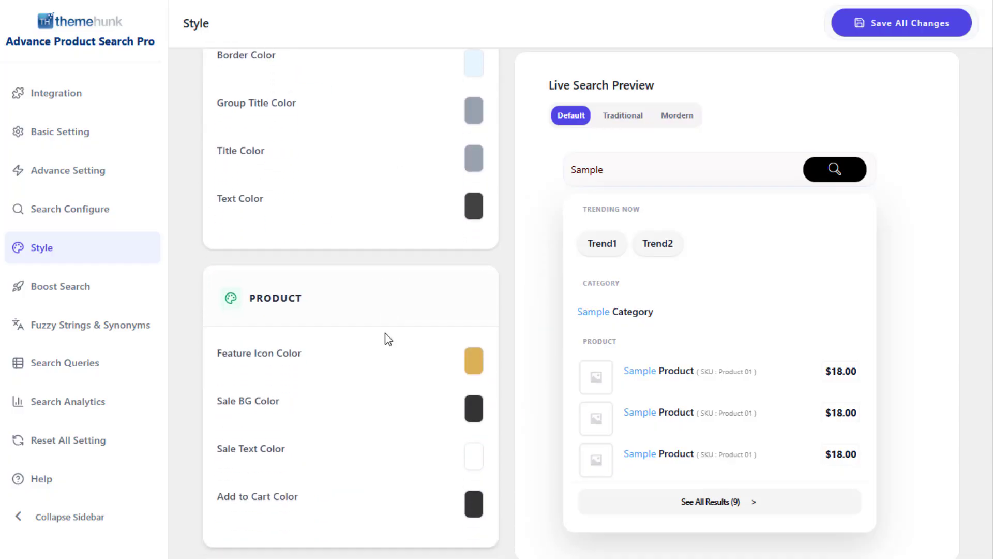
# Change the Feature Icon Color in the Product style section to teal, rgba(27, 168, 193, 1).
pyautogui.click(470, 365)
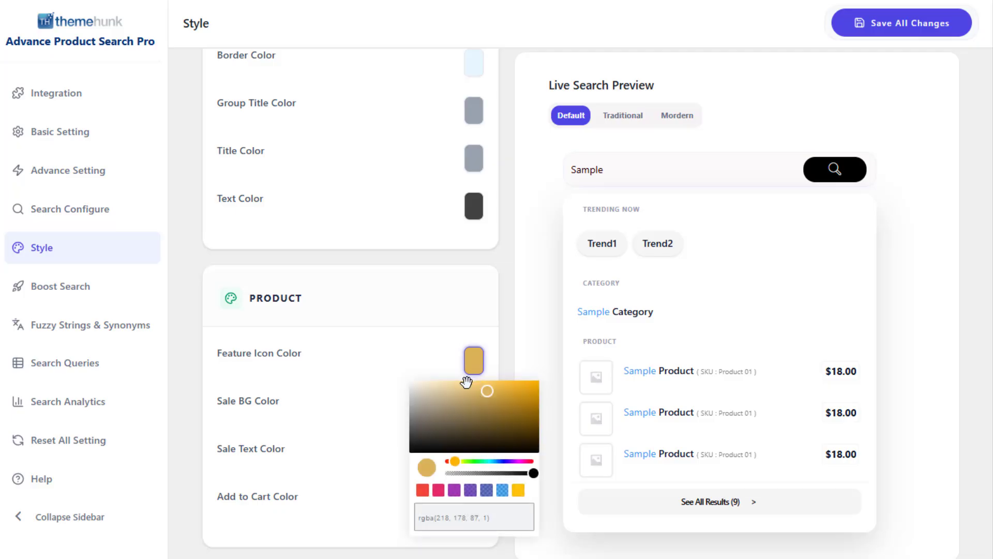
pyautogui.click(492, 461)
pyautogui.moveTo(488, 391); pyautogui.dragTo(520, 396)
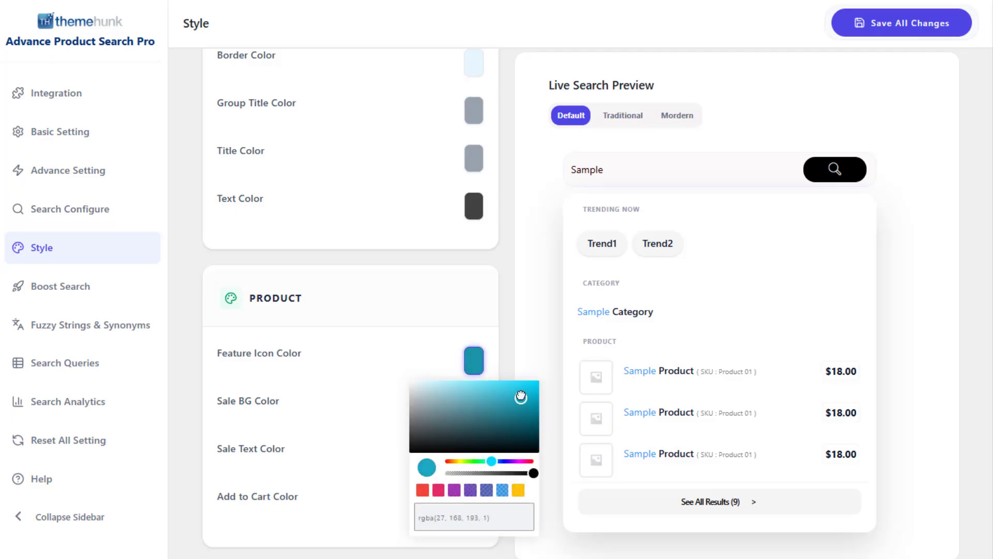
pyautogui.click(421, 326)
pyautogui.scroll(6, 423, 328)
pyautogui.scroll(10, 422, 327)
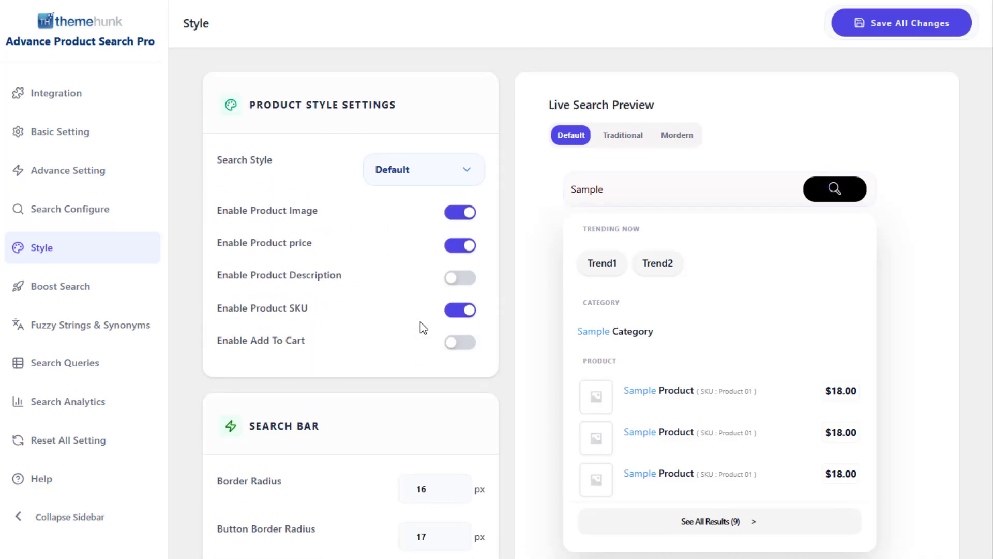
# Build the product search index in the Boost Search settings and check the Index Batch Limit value.
pyautogui.click(75, 289)
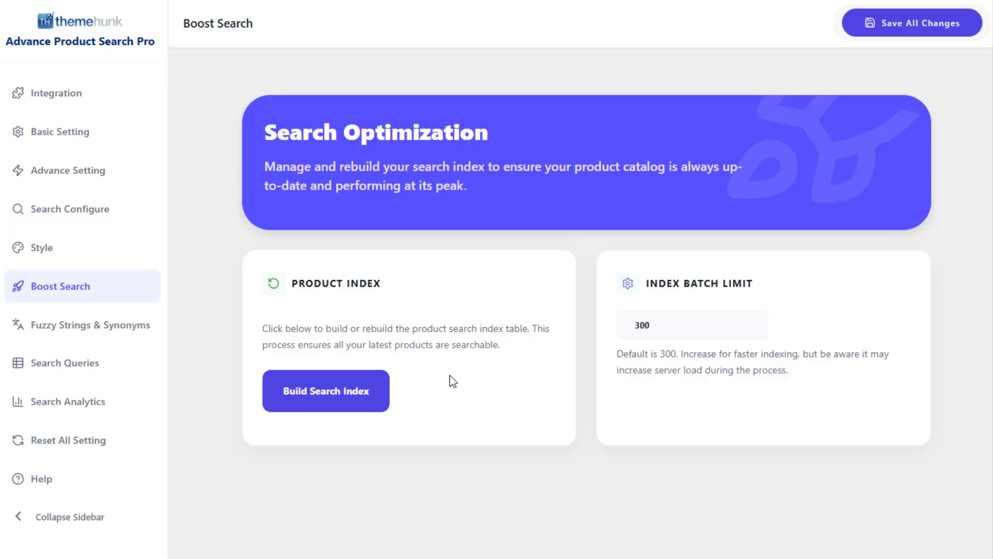
pyautogui.click(344, 392)
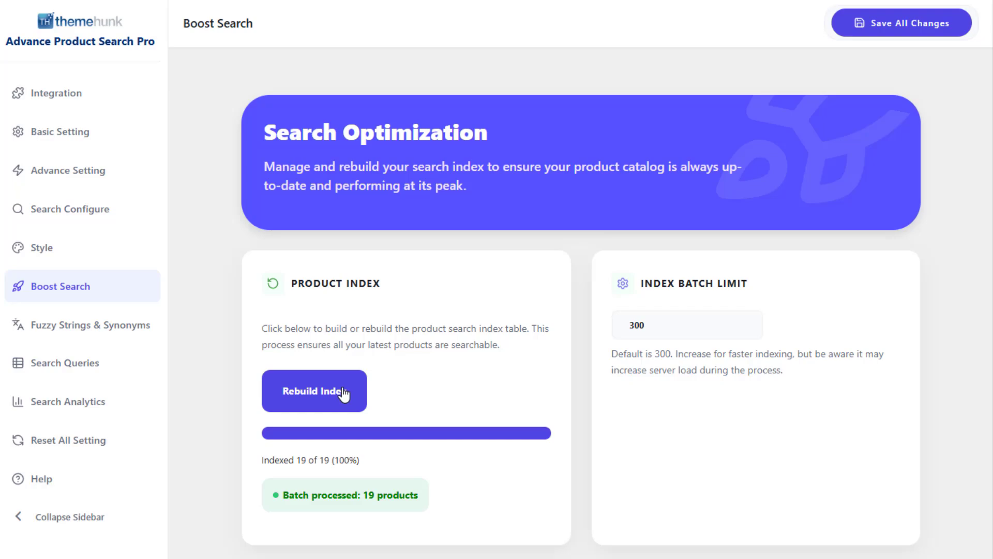
pyautogui.click(675, 321)
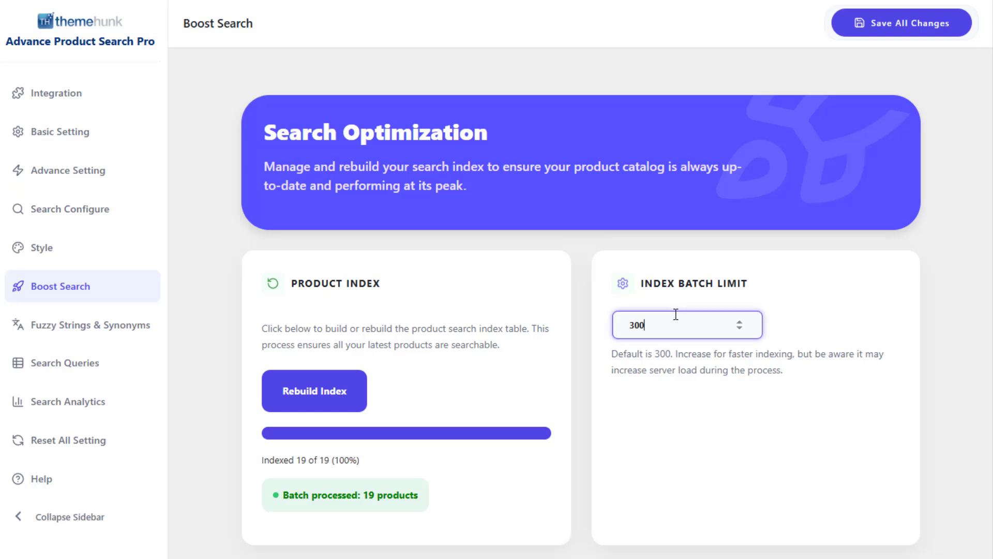
pyautogui.click(718, 430)
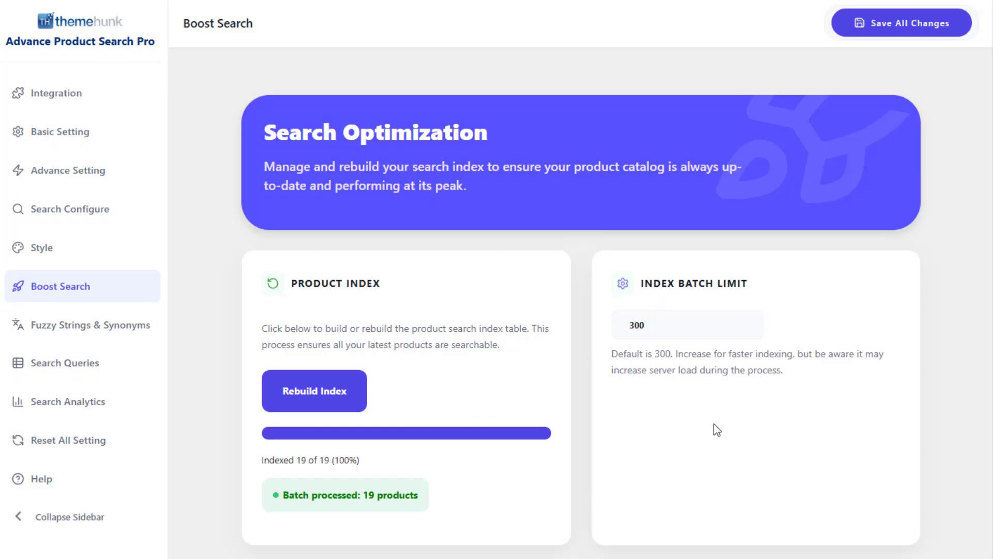
# Open the Fuzzy Strings & Synonyms settings and switch Enable Fuzzy Strings Matching off and back on.
pyautogui.click(111, 337)
pyautogui.click(275, 299)
pyautogui.click(274, 299)
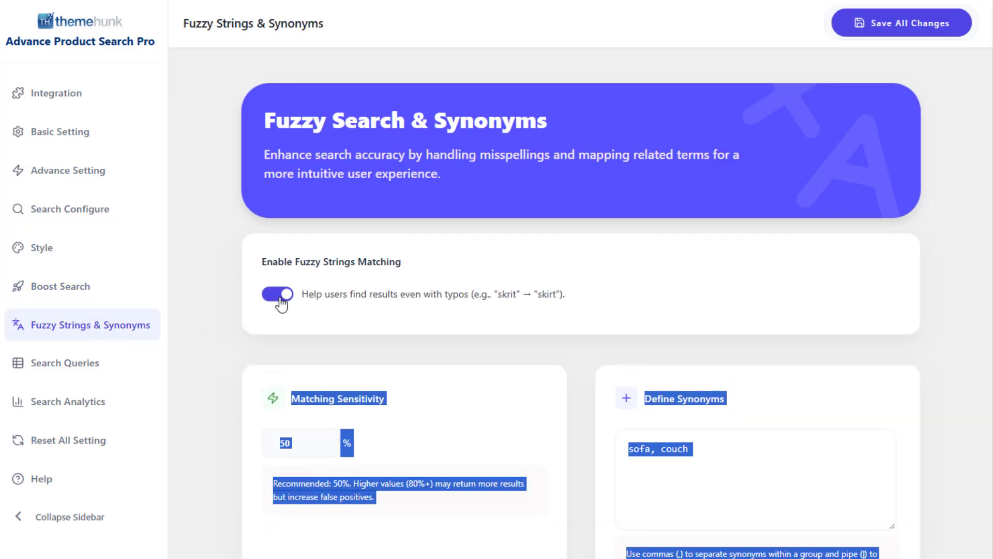
pyautogui.click(412, 358)
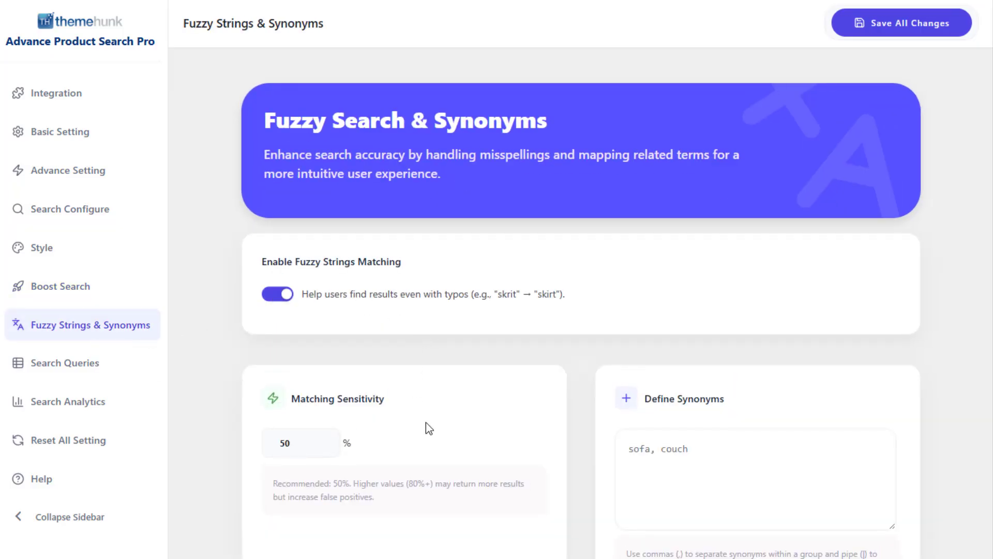
# Set the fuzzy Matching Sensitivity to 60% and look at the Define Synonyms field without entering anything.
pyautogui.scroll(-2, 426, 422)
pyautogui.click(312, 331)
pyautogui.moveTo(305, 325); pyautogui.dragTo(274, 327)
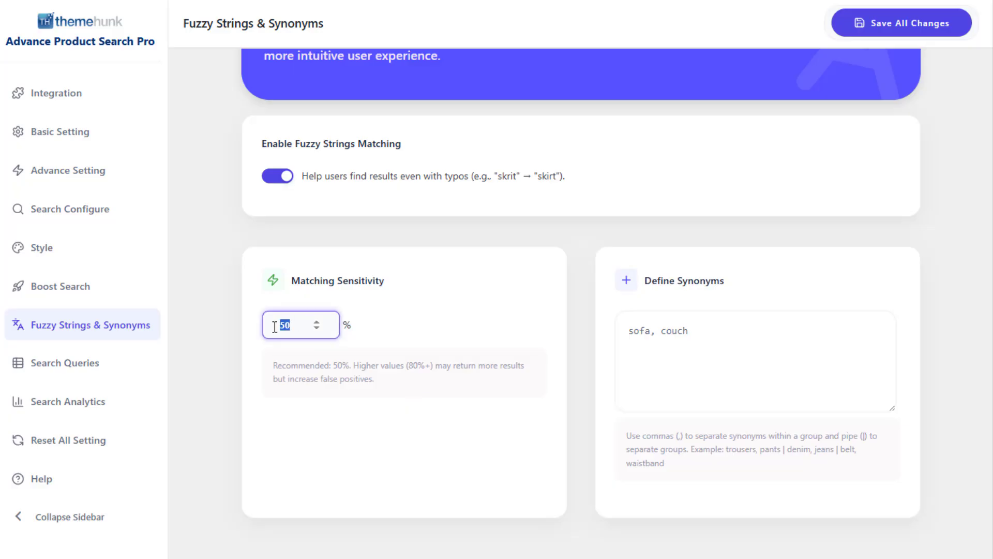
pyautogui.write('60')
pyautogui.click(465, 317)
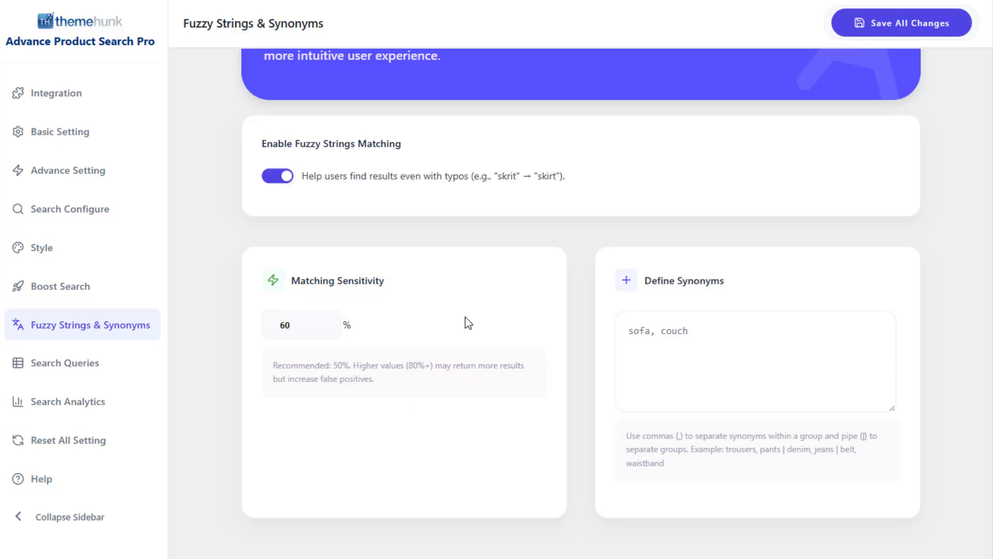
pyautogui.click(757, 327)
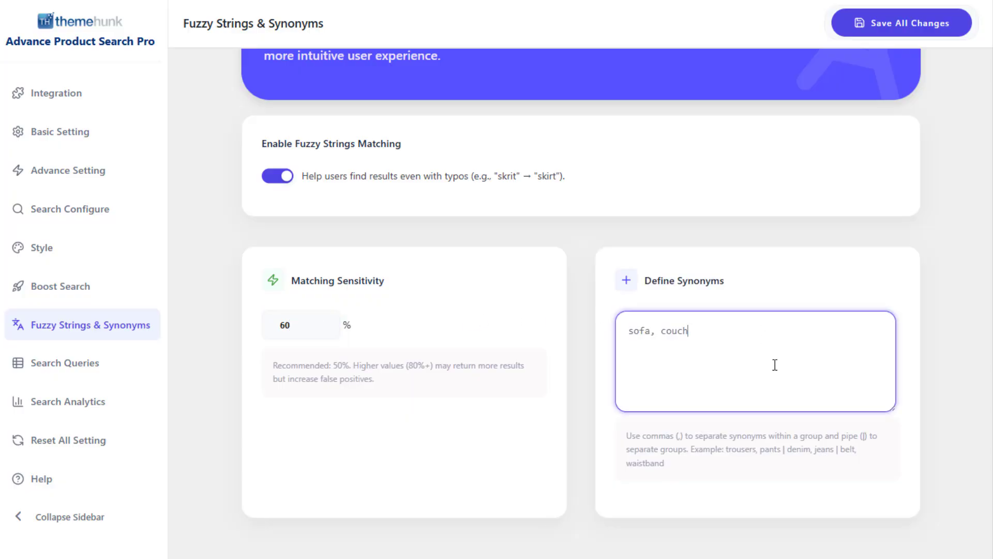
pyautogui.click(818, 270)
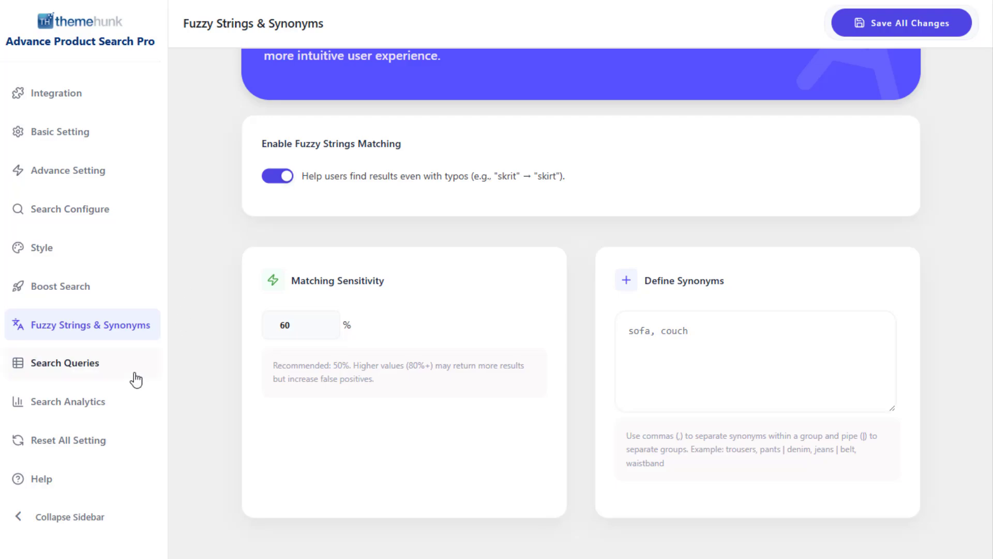
# Filter the recorded Search Queries by the date range 07/06/2026 to 07/09/2026.
pyautogui.click(119, 369)
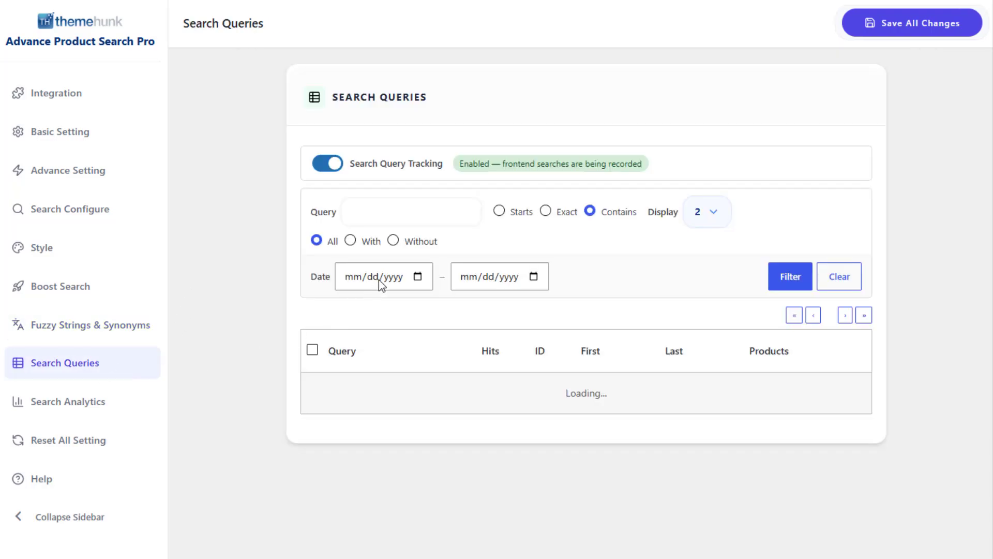
pyautogui.click(417, 277)
pyautogui.click(370, 373)
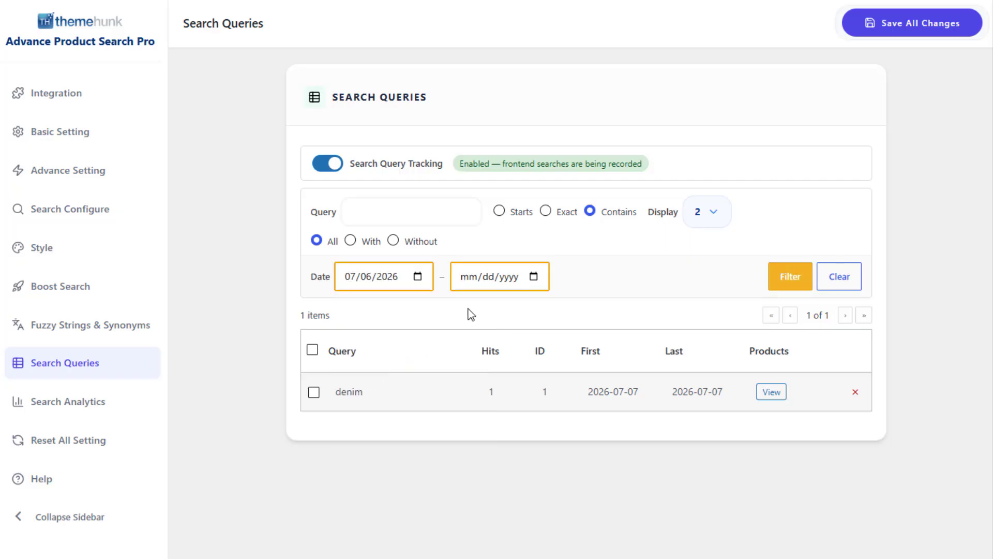
pyautogui.click(533, 278)
pyautogui.click(547, 370)
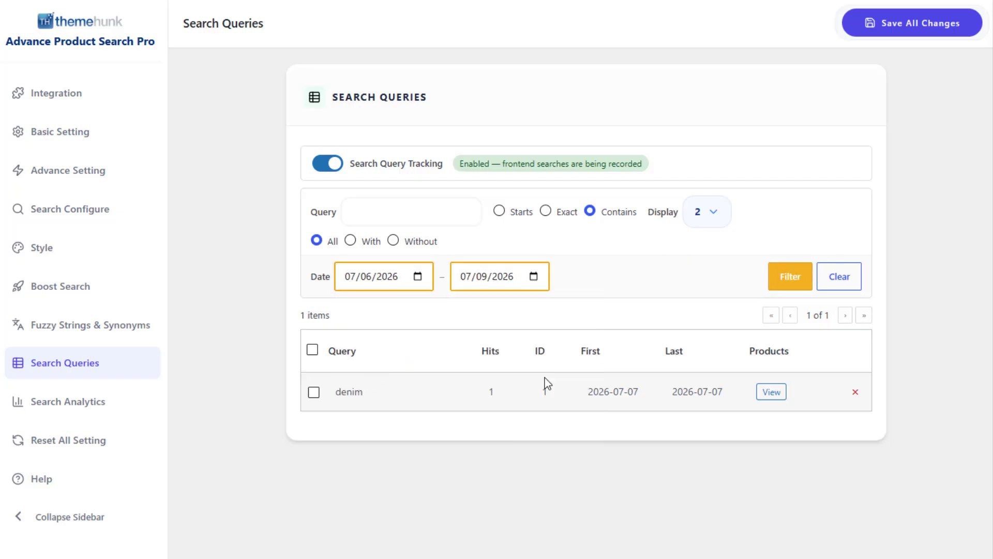
pyautogui.click(780, 279)
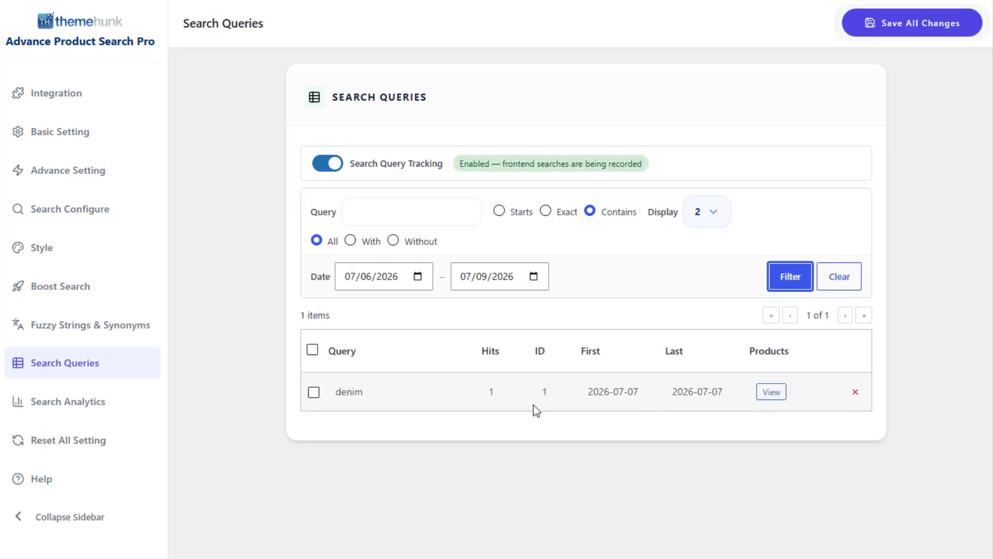
pyautogui.click(482, 454)
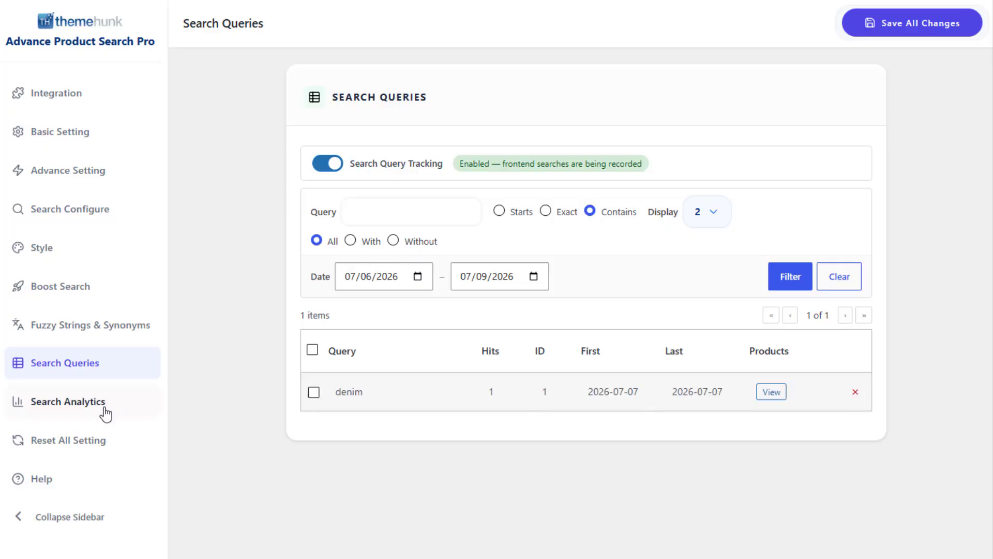
# Start resetting all plugin settings to their defaults and cancel the reset at the confirmation.
pyautogui.click(113, 448)
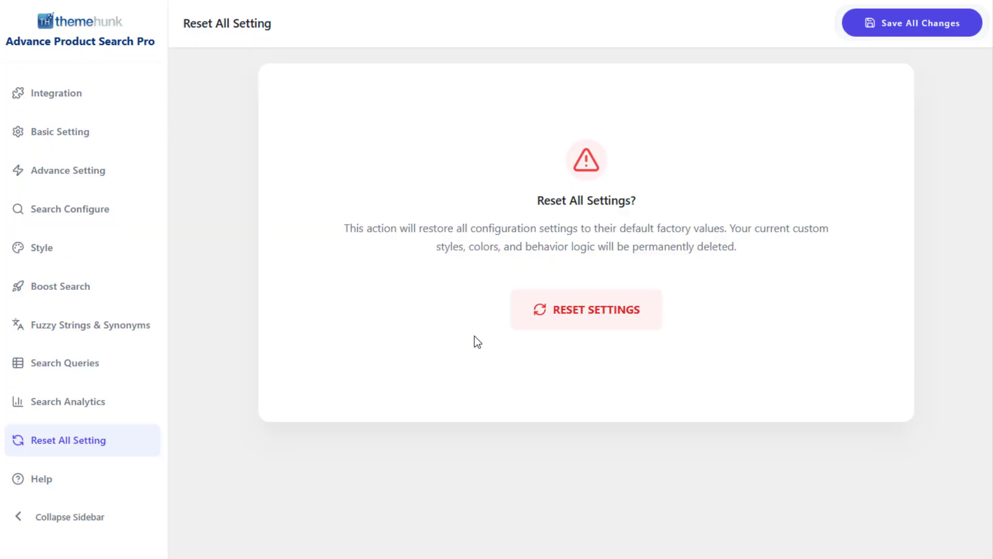
pyautogui.click(599, 321)
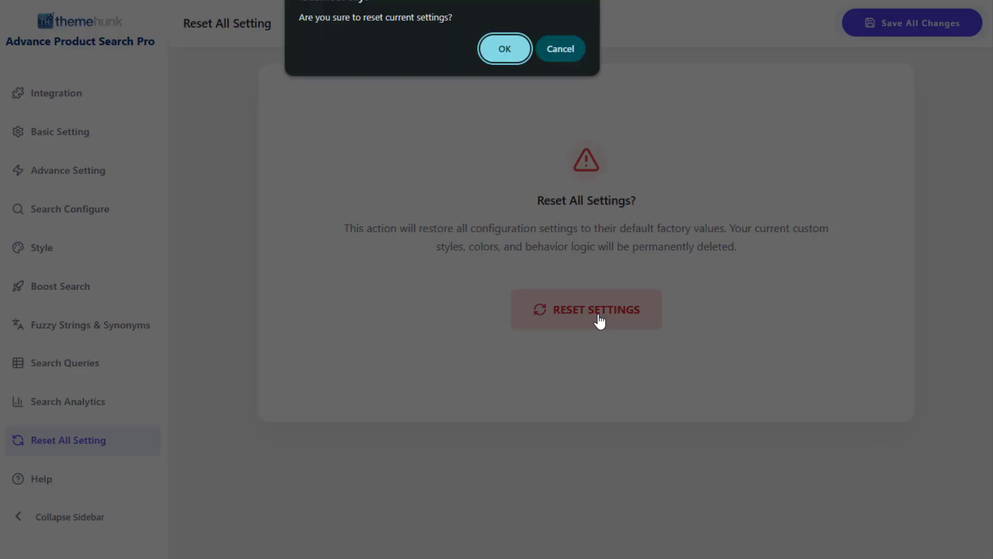
pyautogui.click(565, 49)
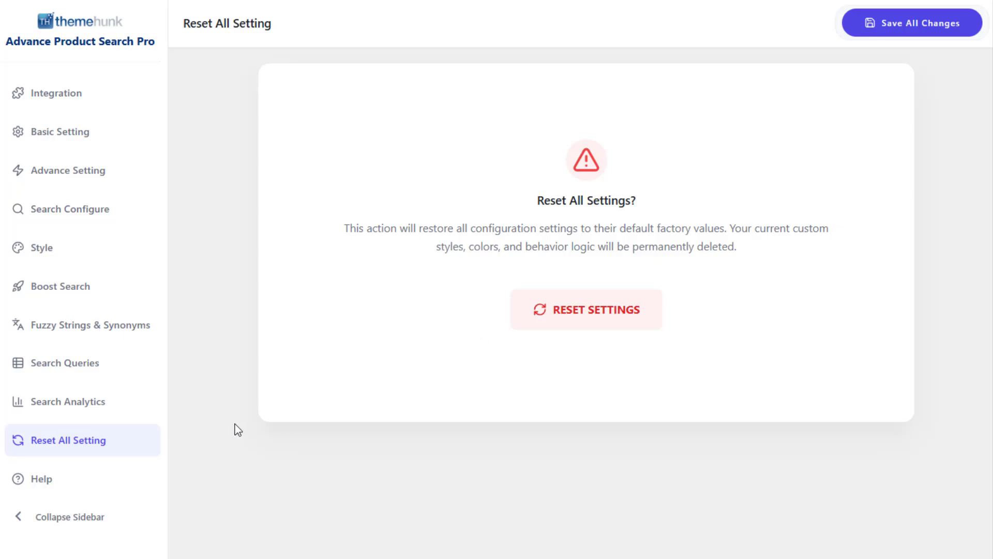
# View the plugin's Help resources and save all changes to the plugin settings.
pyautogui.click(70, 490)
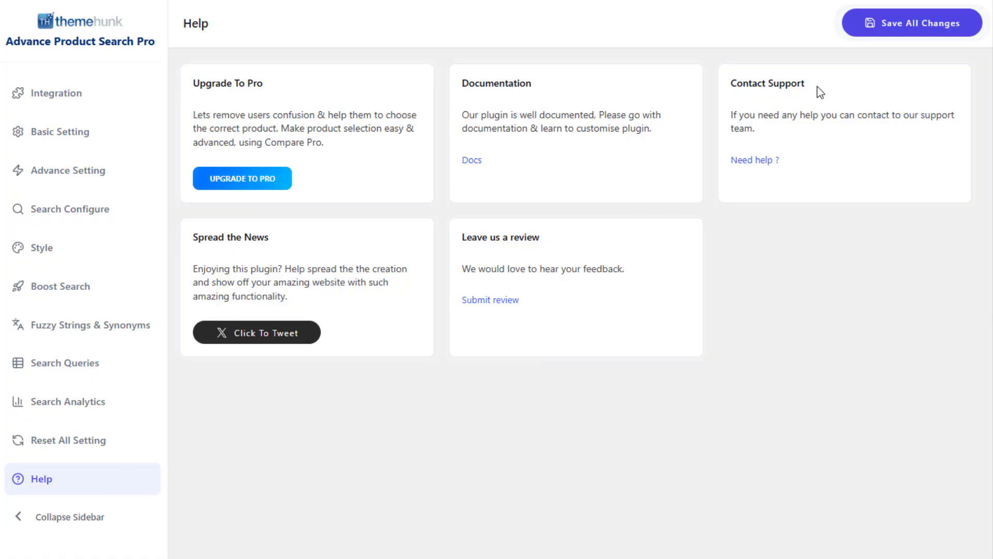
pyautogui.click(934, 33)
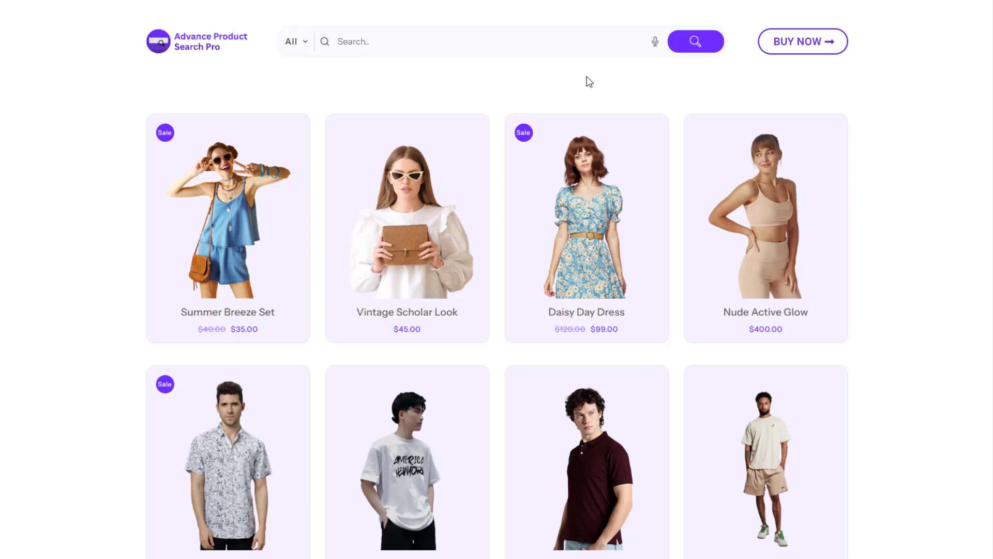
# Search the Advance Product Search Pro demo store for "soft" and add Soft Neutral Comfort to the cart from the product results.
pyautogui.click(554, 41)
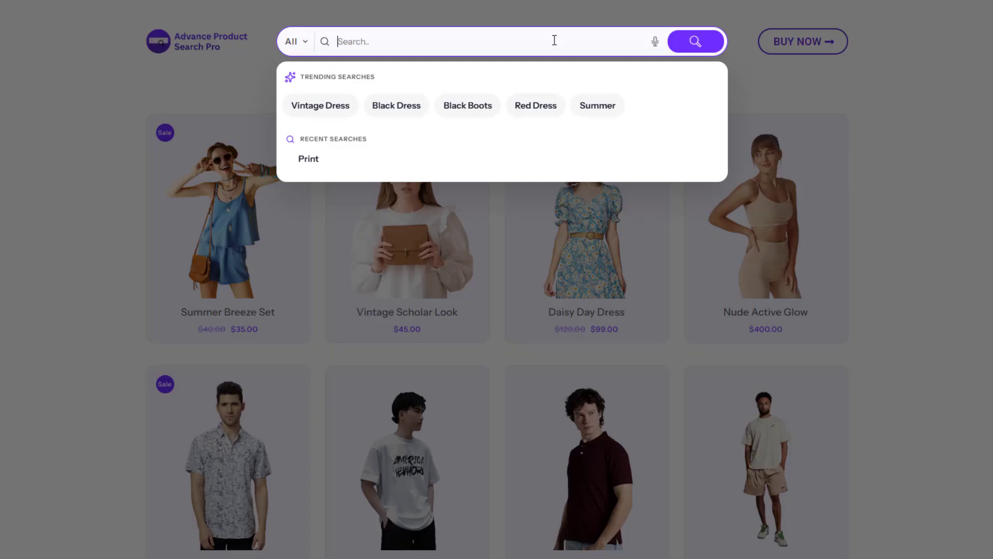
pyautogui.write('soft')
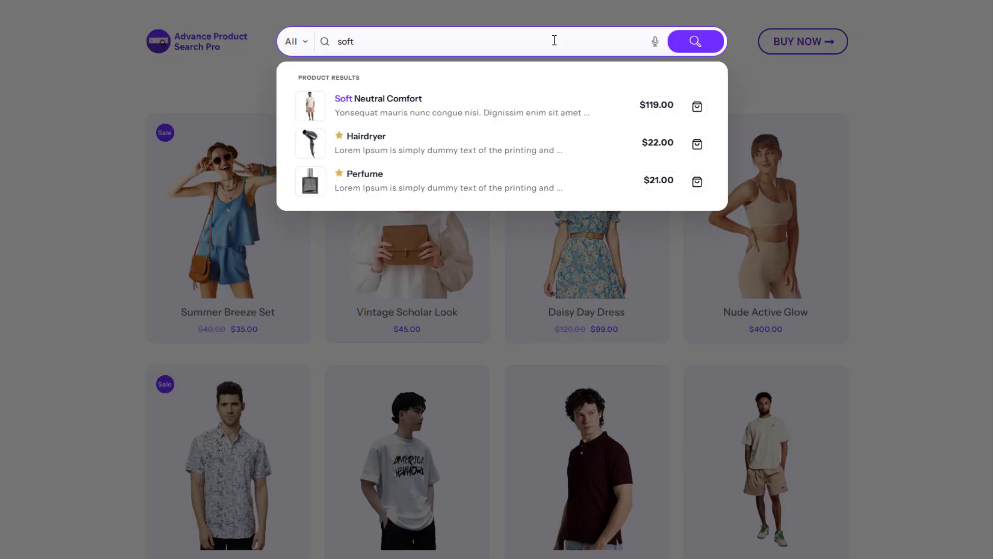
pyautogui.click(701, 109)
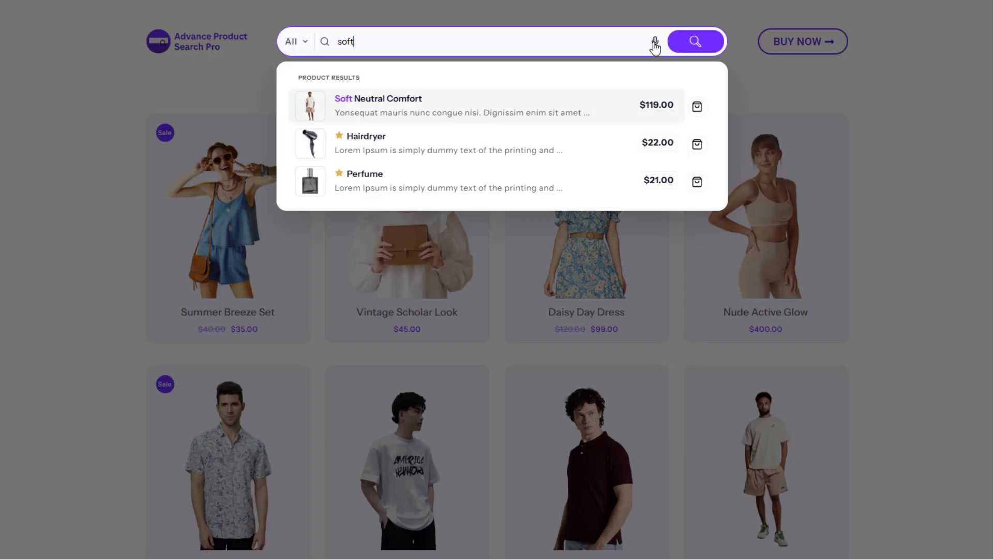
# Try voice search in the demo store, allowing microphone access for this time only, and return to the typed query.
pyautogui.click(654, 45)
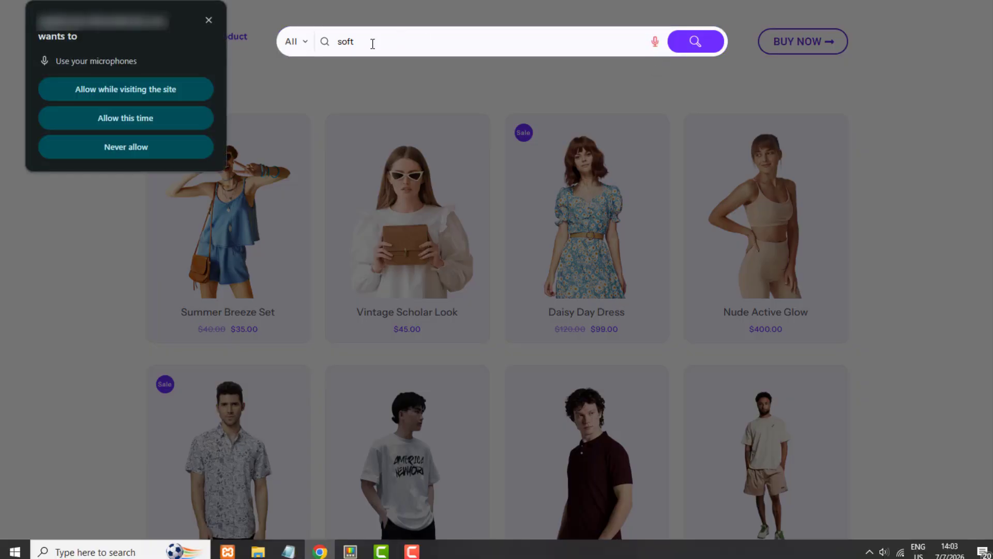
pyautogui.click(130, 119)
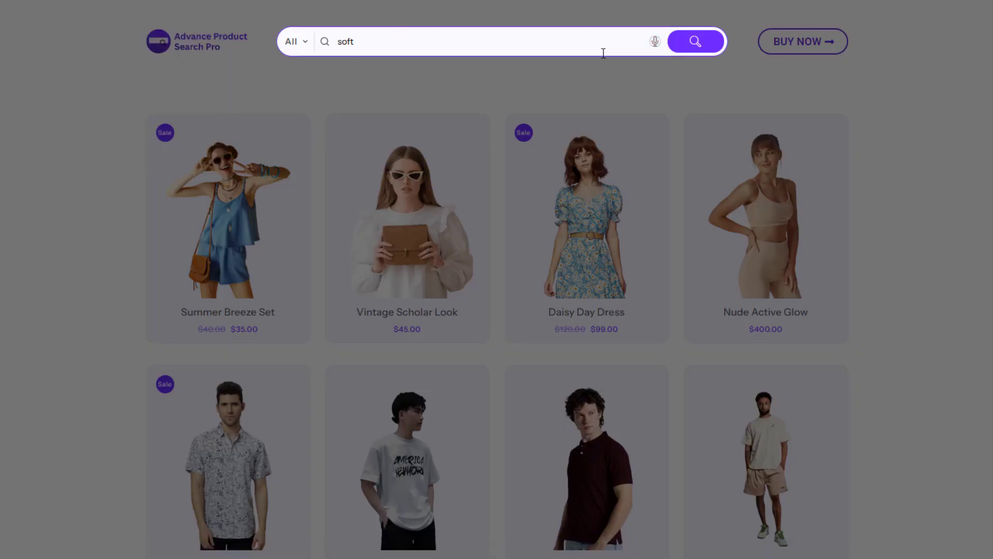
pyautogui.click(655, 47)
pyautogui.click(588, 48)
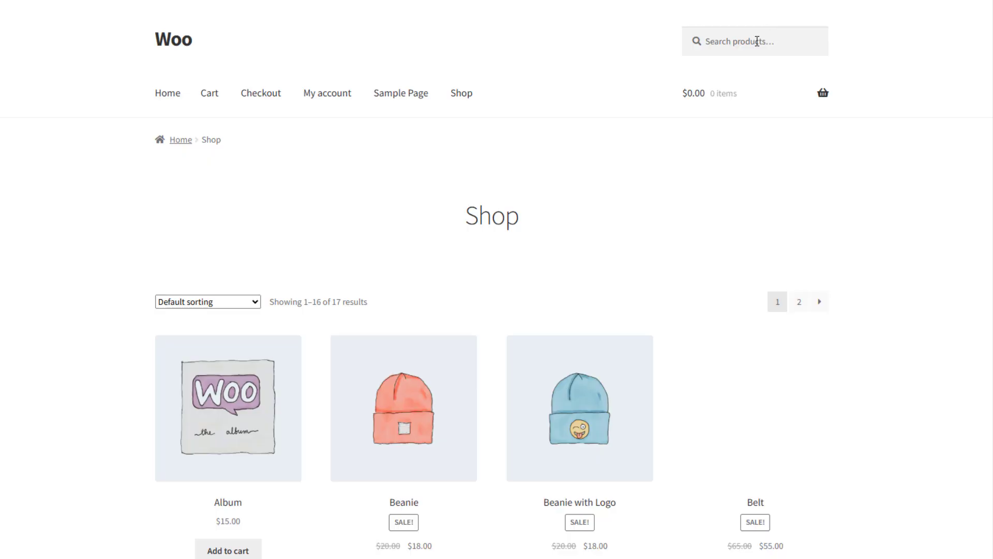
# Enter "shirt" in the product search of the standard Woo shop page to compare it with the Pro search.
pyautogui.click(707, 39)
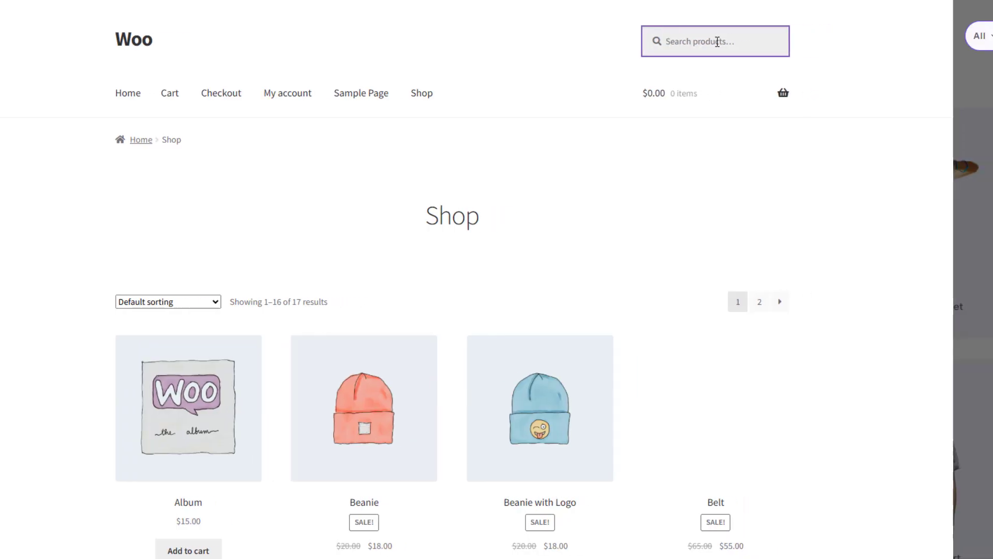
pyautogui.write('shirtoft')
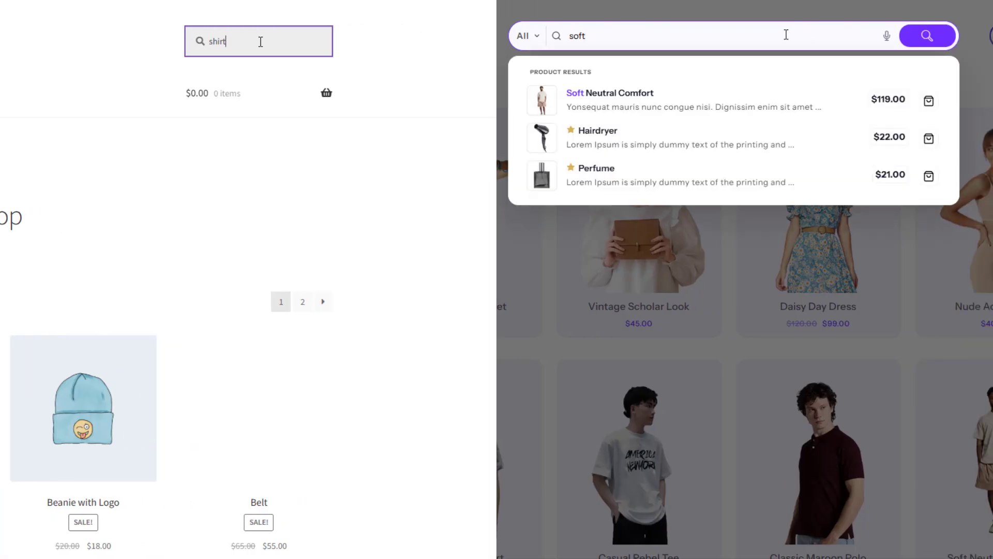